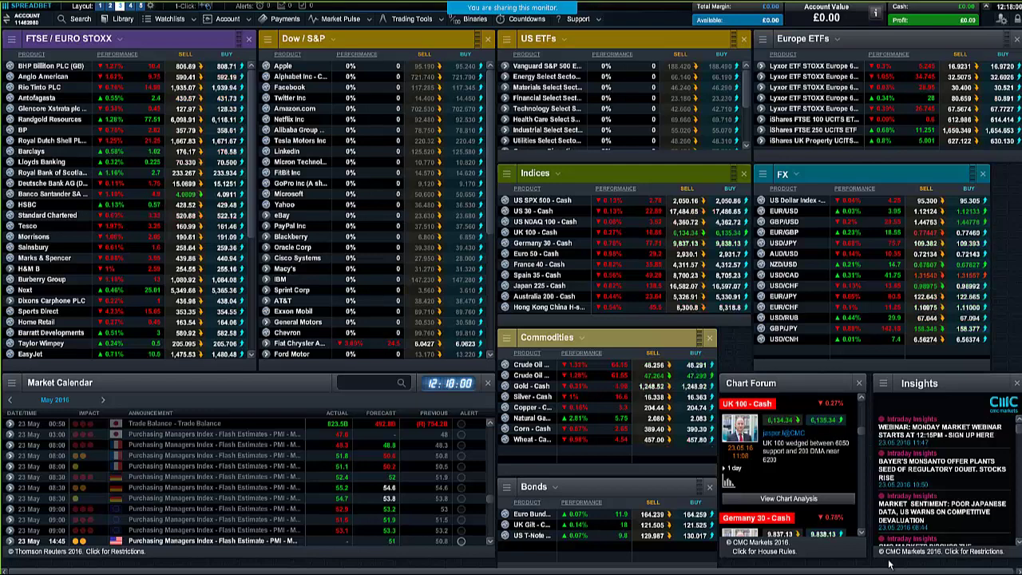
Open the saved chart of the US Dollar Index, review its daily price action from late March to May, and close it
right_click(759, 200)
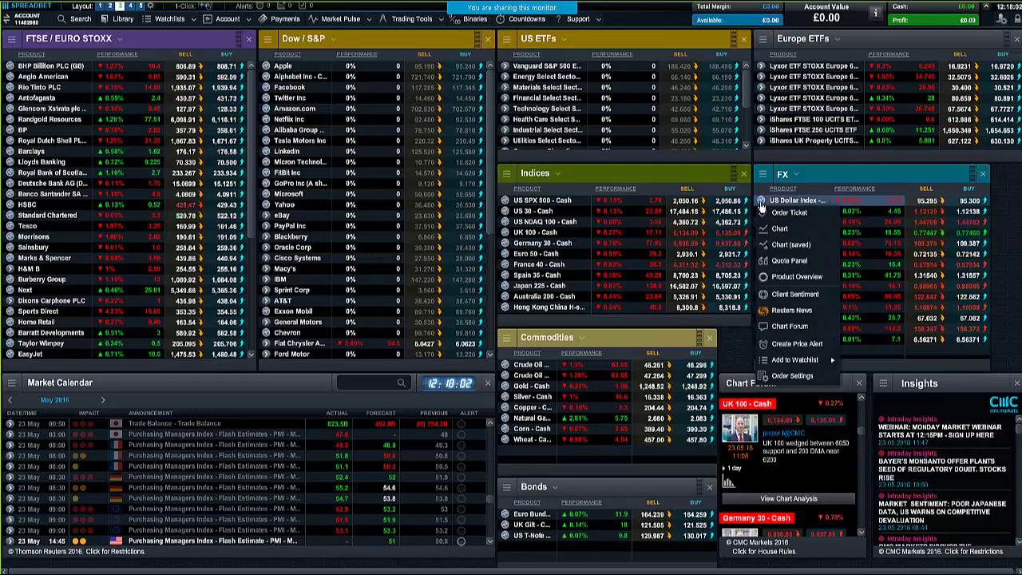
click(795, 246)
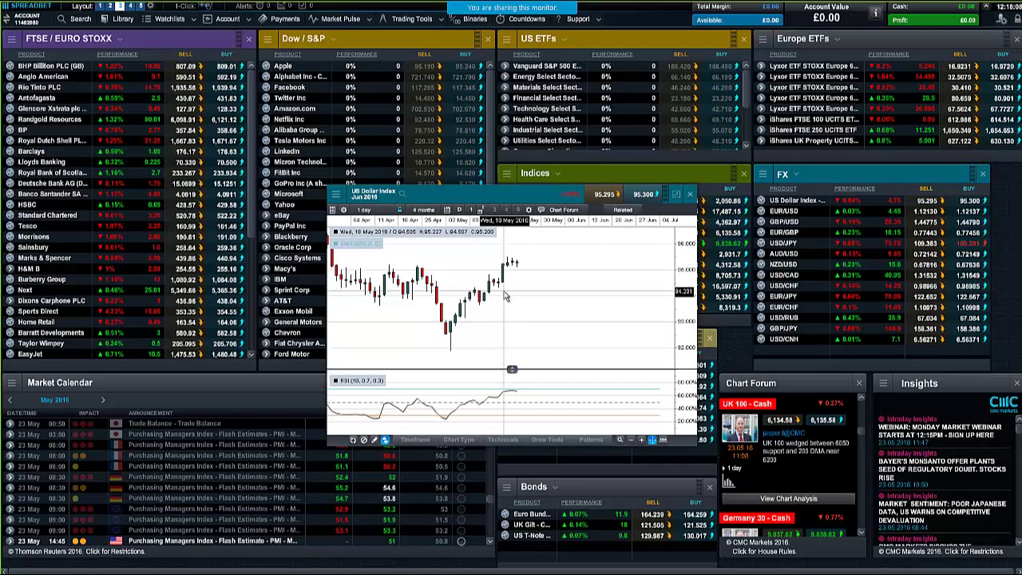
mouse_move(504, 296)
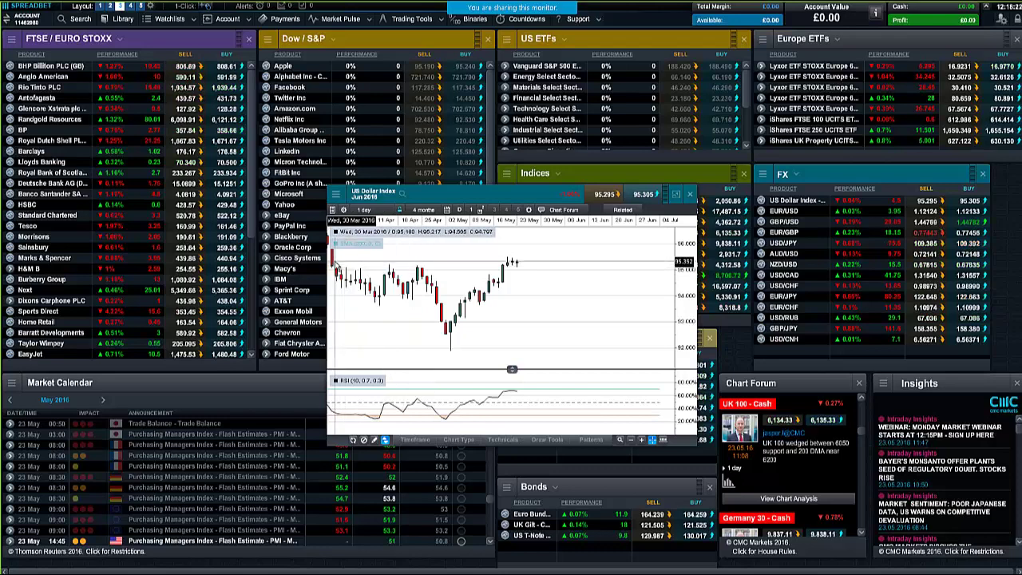
scroll(570, 255, down, 2)
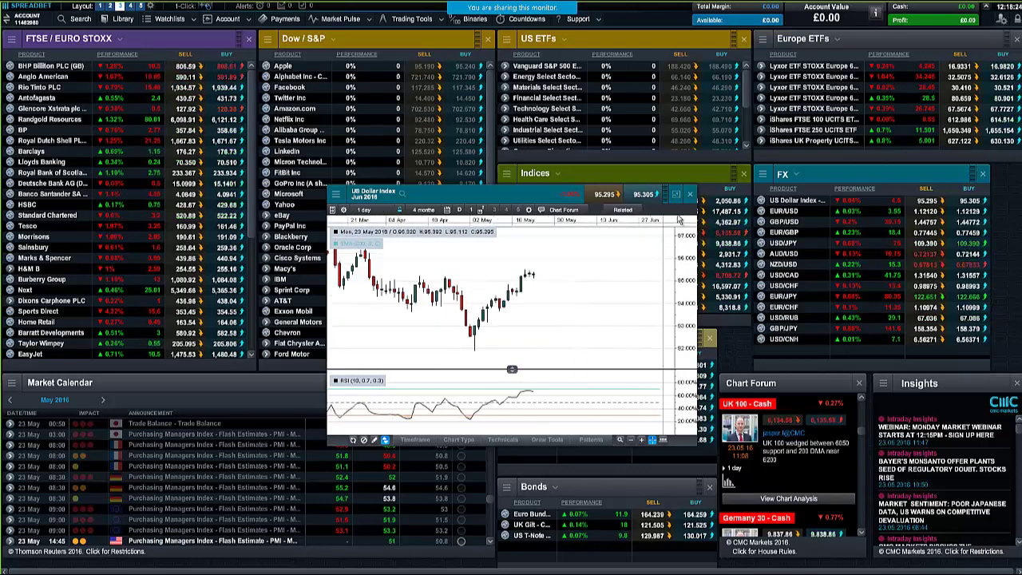
click(690, 194)
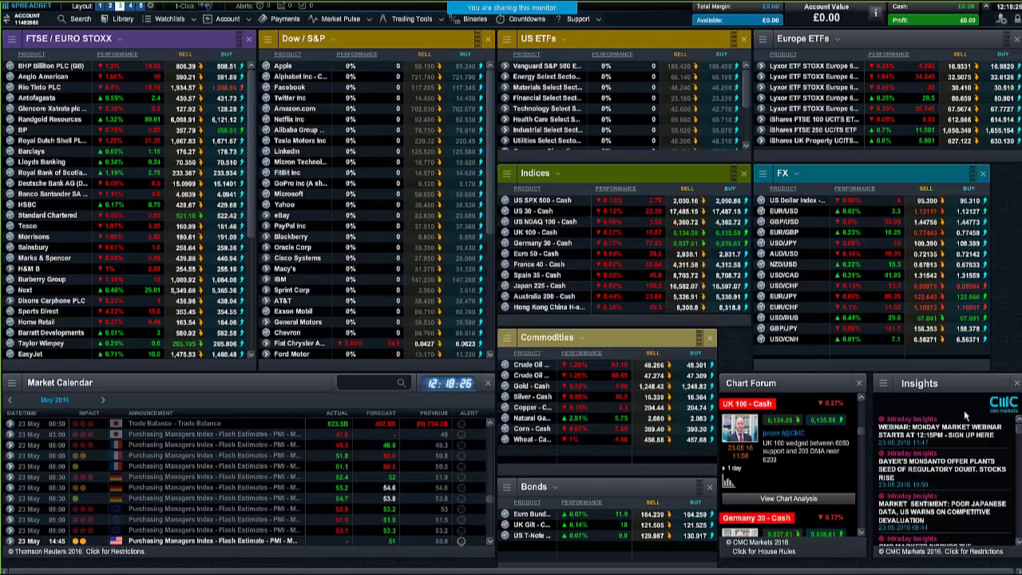
Open the saved chart of US 30 - Cash, hide its Chart Forum panel, and enlarge the chart window
click(663, 386)
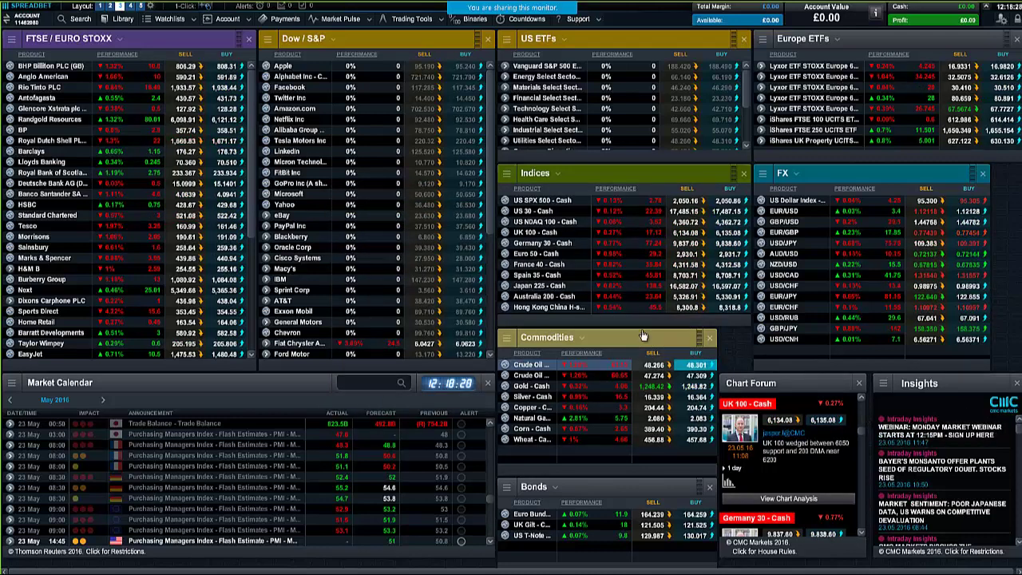
right_click(511, 220)
click(549, 259)
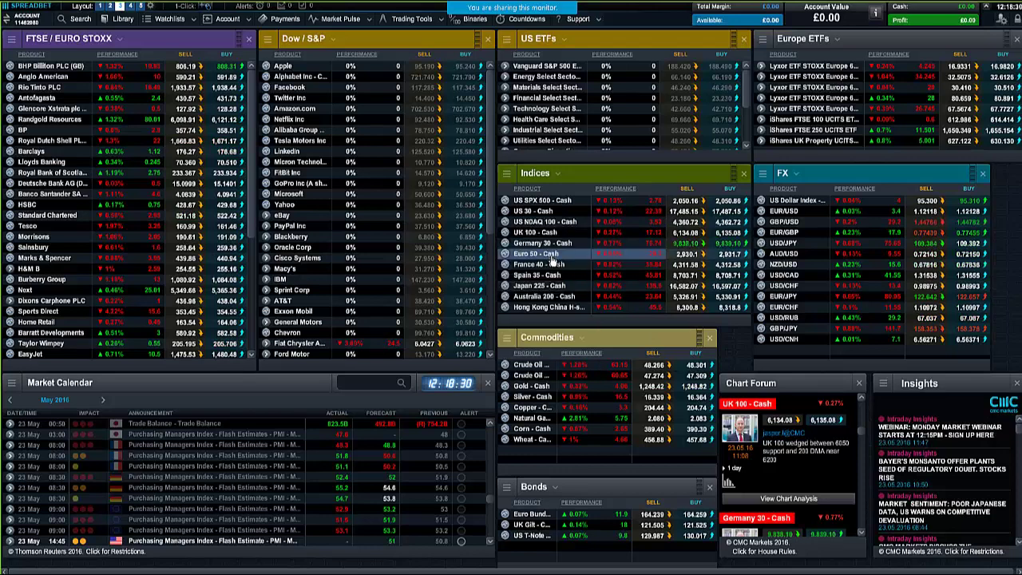
click(634, 301)
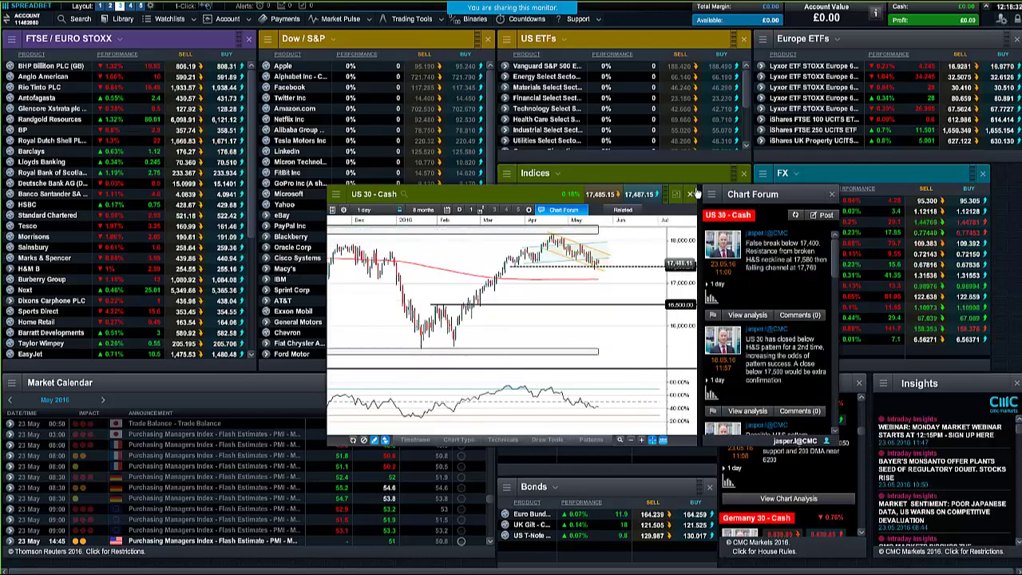
click(698, 195)
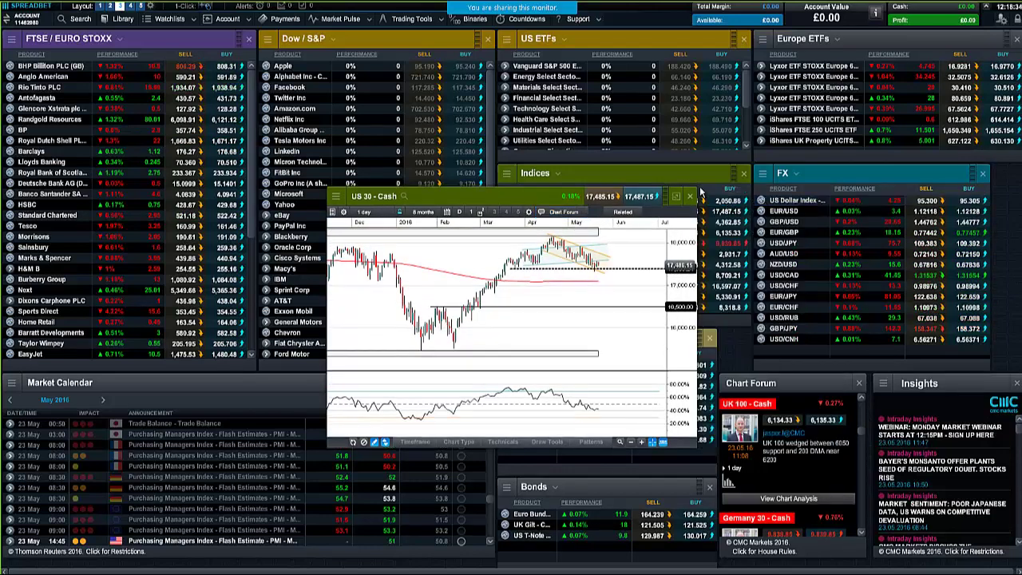
click(694, 195)
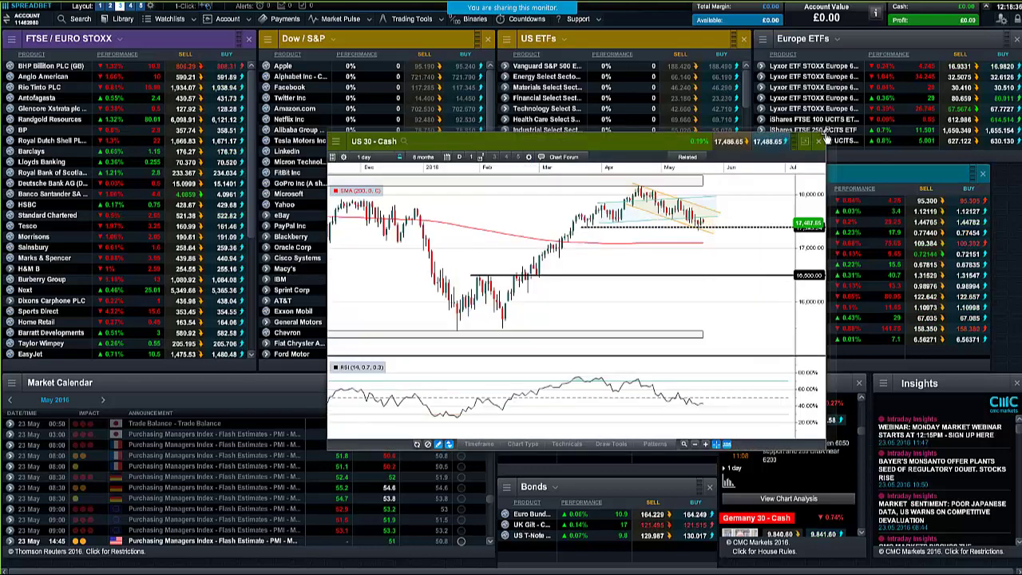
Examine the US 30 falling channel and dotted support line over a four-month range, and close the chart
scroll(776, 267, up, 3)
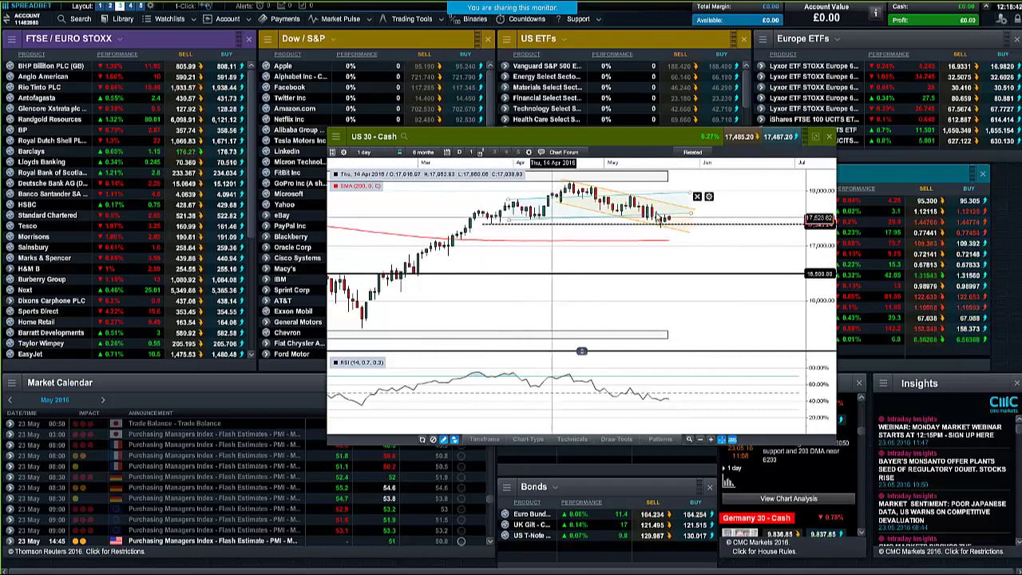
scroll(685, 230, up, 3)
scroll(686, 231, down, 3)
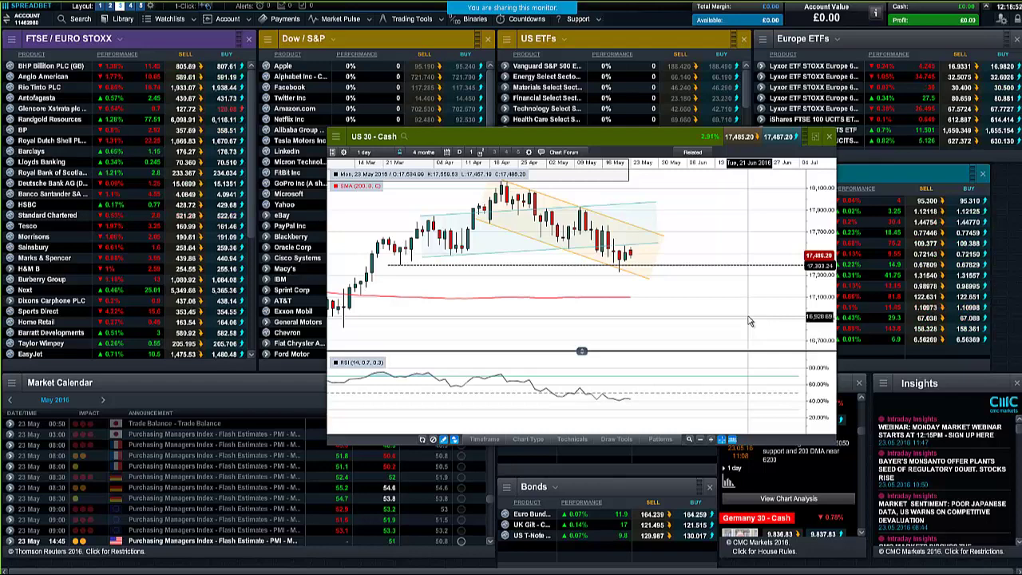
mouse_move(664, 275)
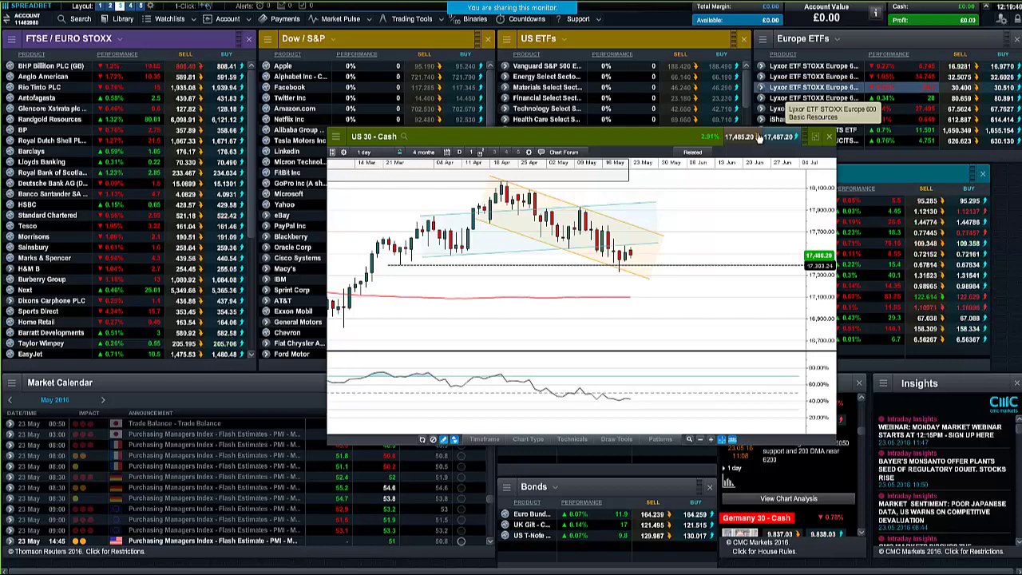
click(831, 137)
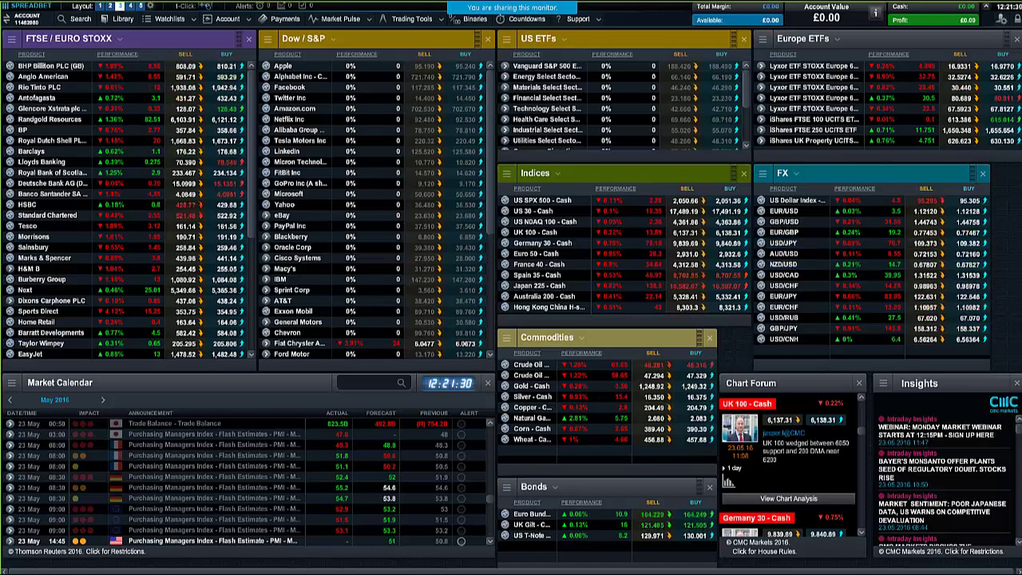
Reopen the saved US 30 - Cash chart in a larger window and examine its falling channel over a four-month range
right_click(509, 214)
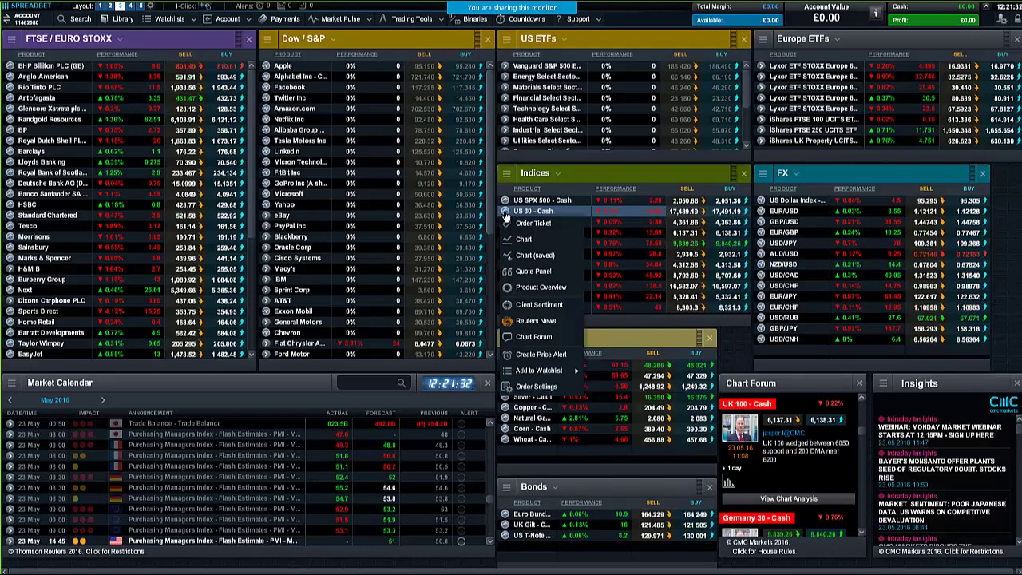
click(558, 257)
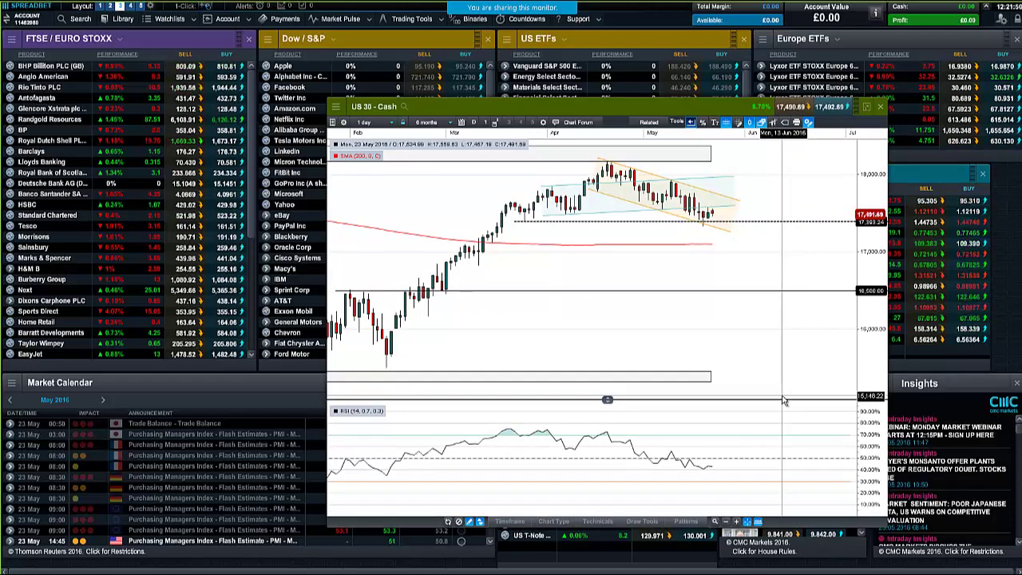
mouse_move(603, 214)
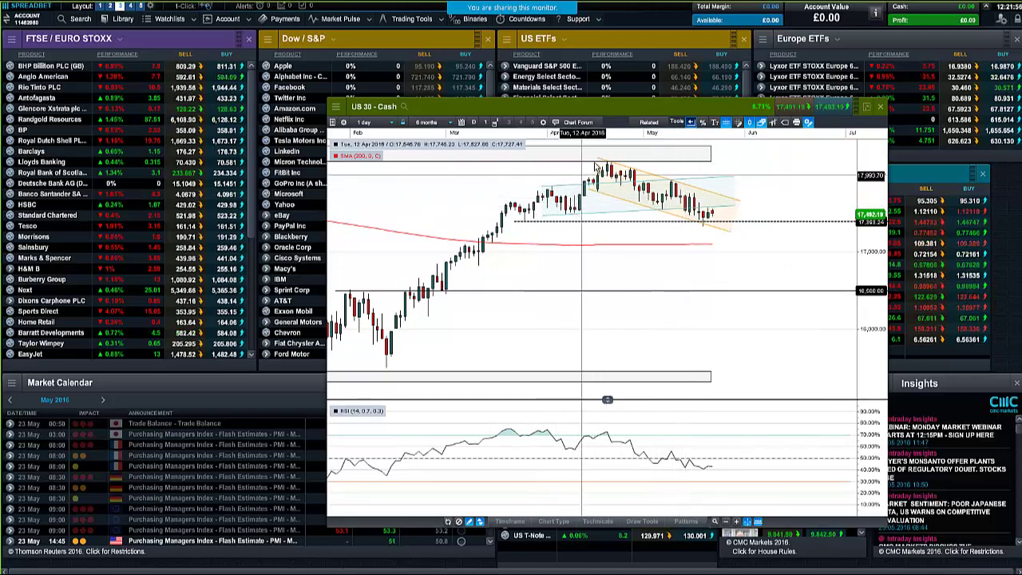
mouse_move(703, 220)
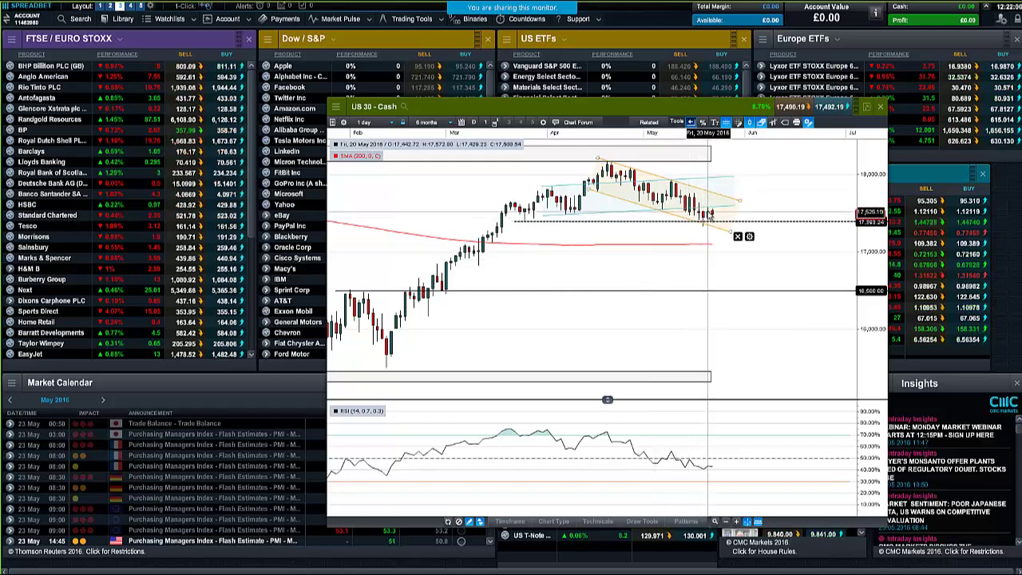
scroll(713, 219, up, 2)
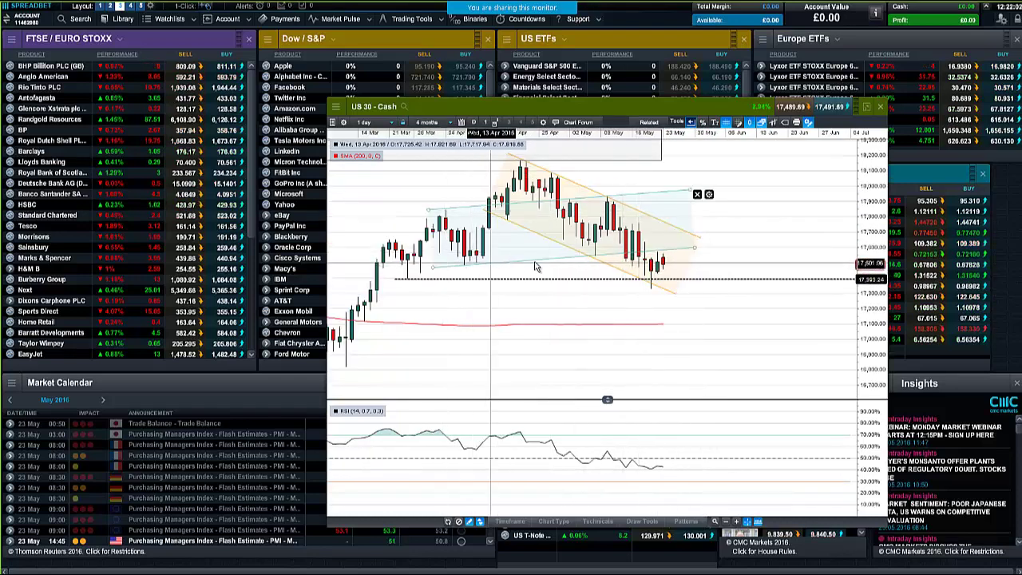
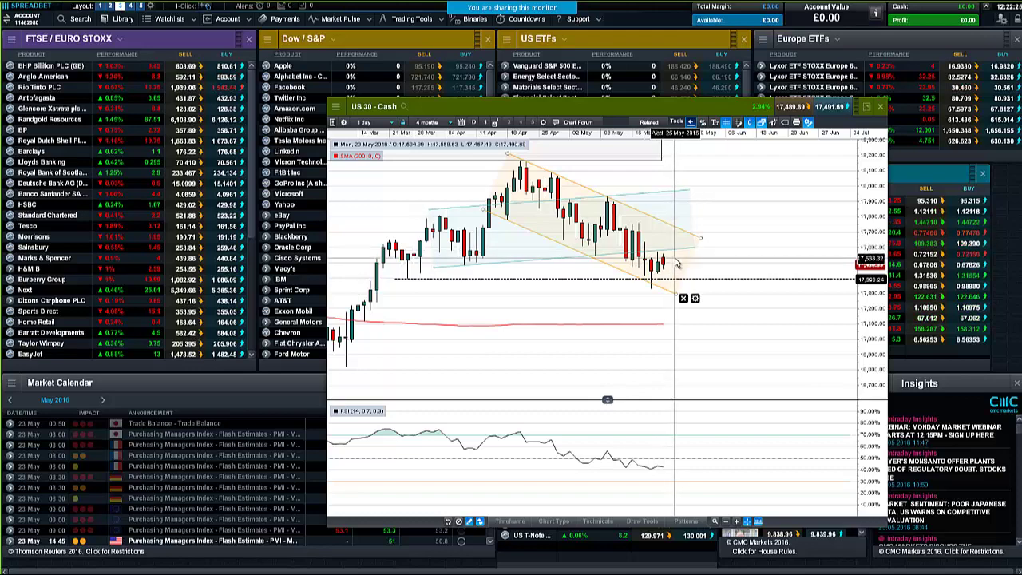
Compare US 30 prices with the 200-period average, the 16,500 level and the dotted support line, and close the chart
scroll(719, 311, down, 3)
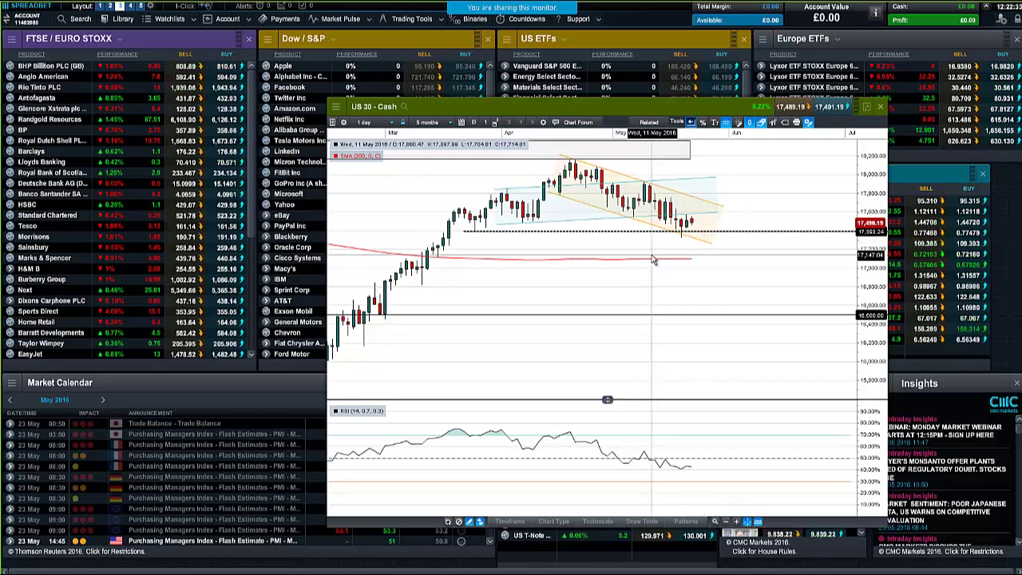
mouse_move(642, 231)
mouse_move(584, 227)
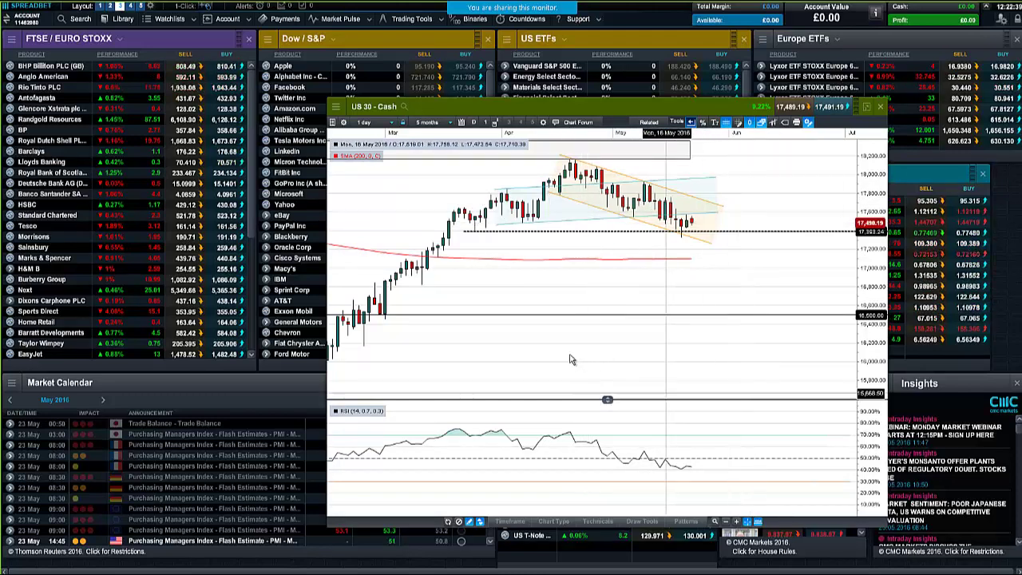
mouse_move(529, 317)
scroll(529, 317, down, 1)
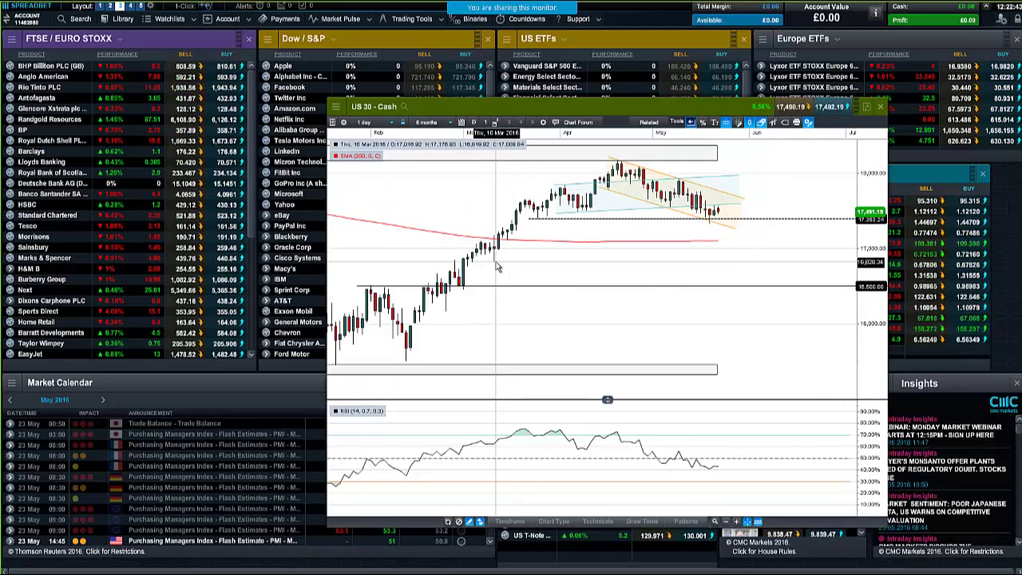
mouse_move(496, 267)
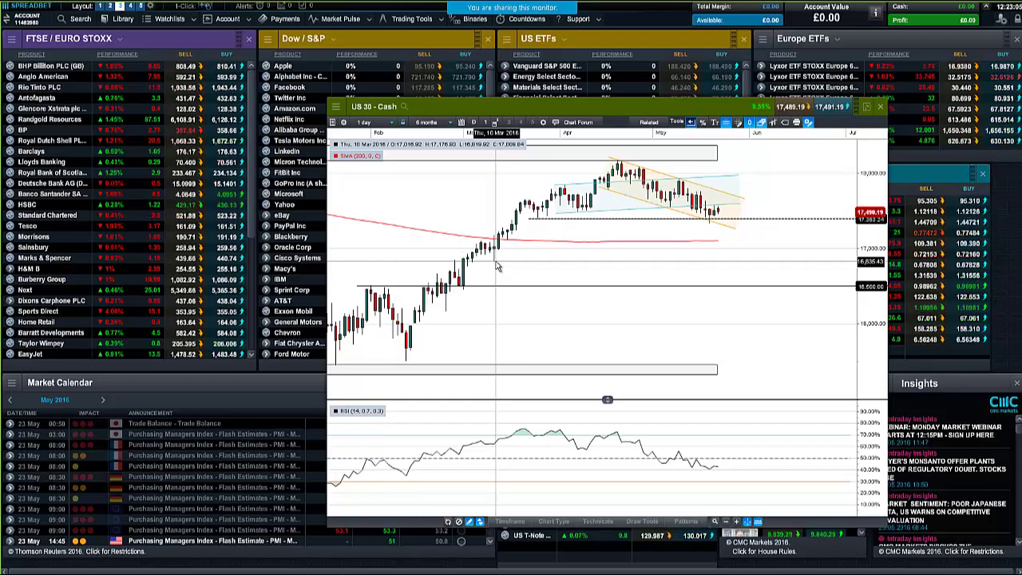
scroll(496, 266, up, 4)
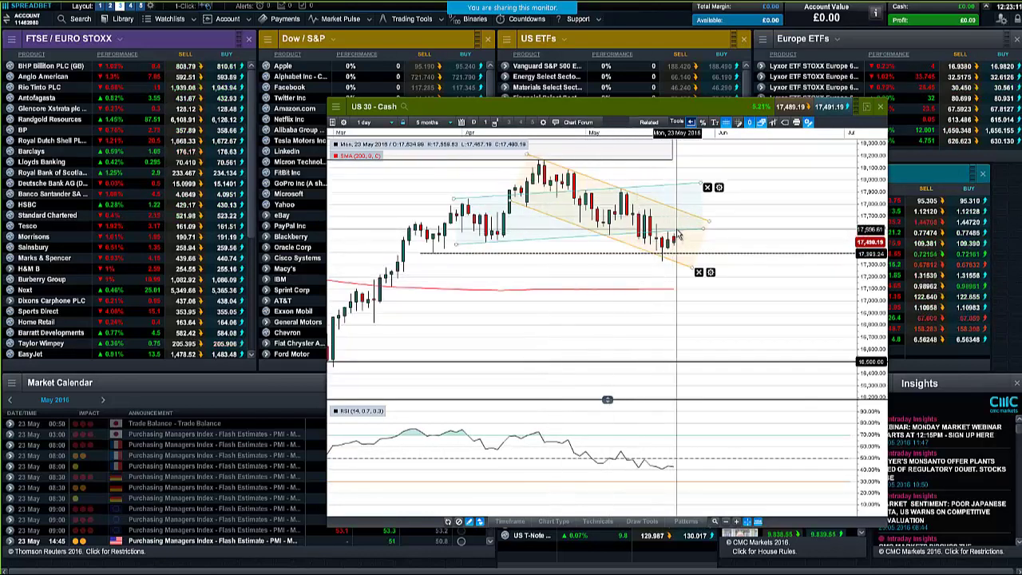
mouse_move(678, 234)
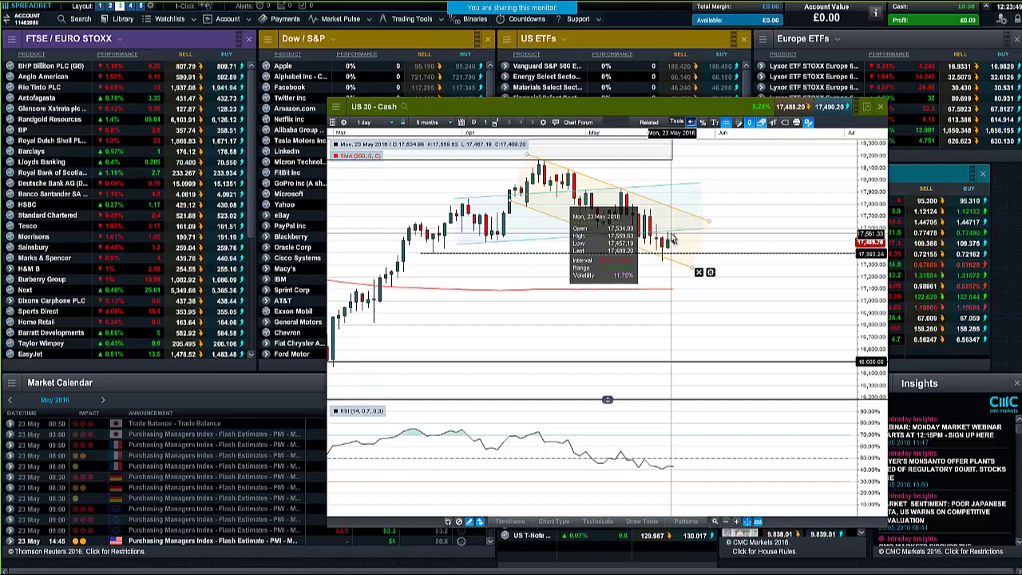
click(881, 106)
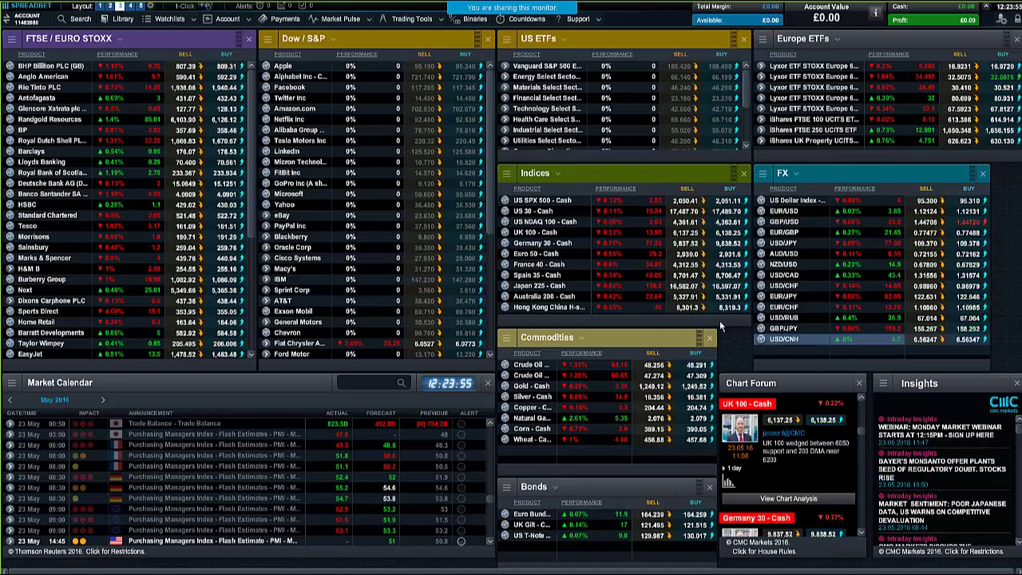
Open the saved chart of UK 100 - Cash and maximize it to show about one year of daily candles
click(504, 232)
click(535, 275)
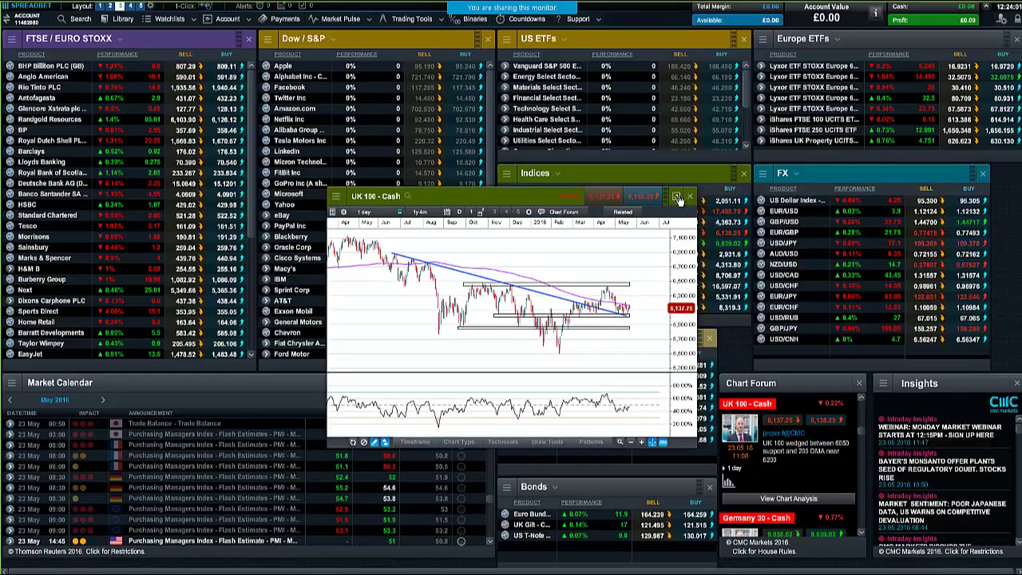
click(676, 196)
scroll(759, 203, up, 4)
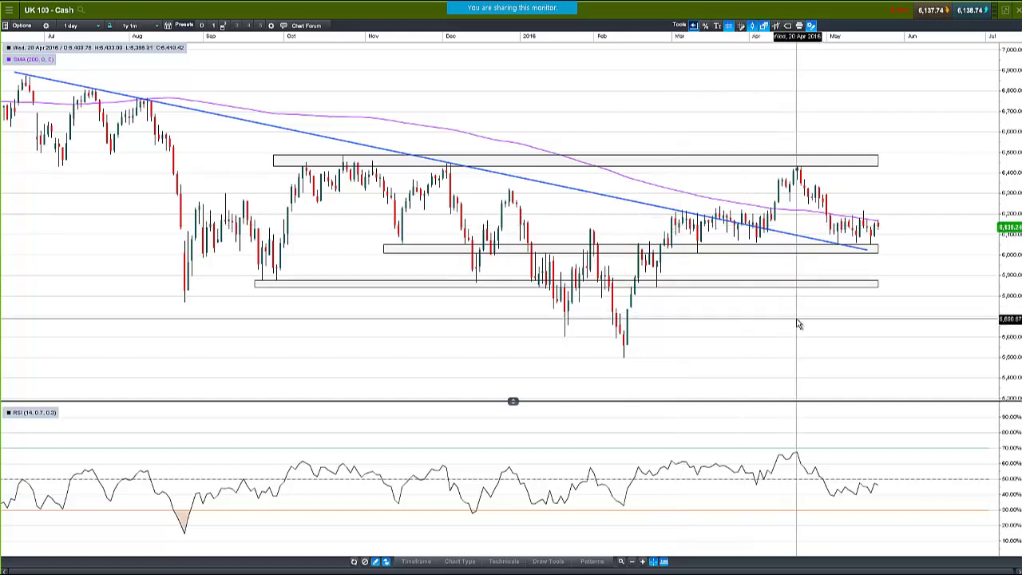
Examine UK 100 prices against the blue trendline, the 200-period average and the support and resistance zones over an 11-month range
scroll(892, 253, up, 1)
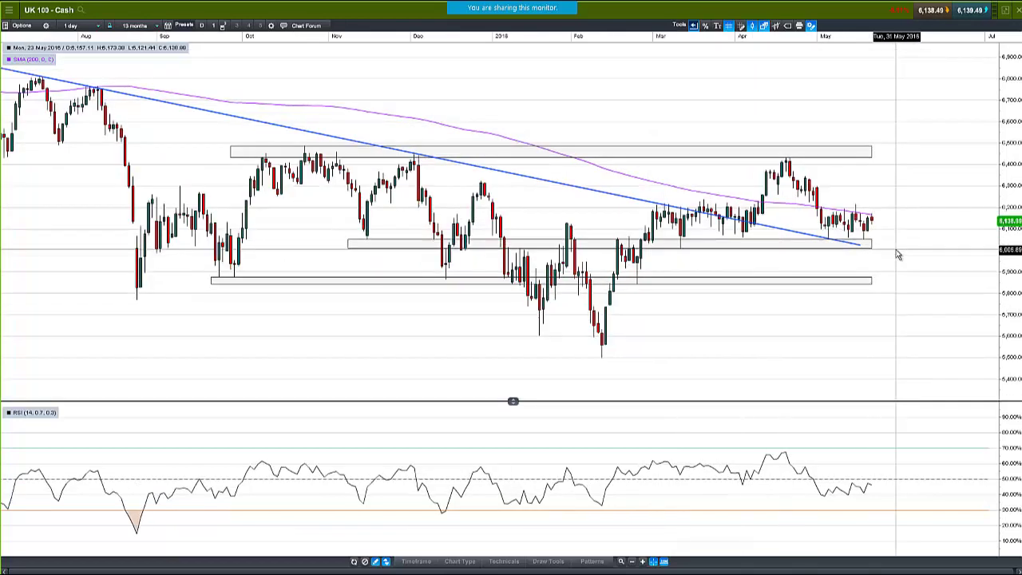
mouse_move(310, 240)
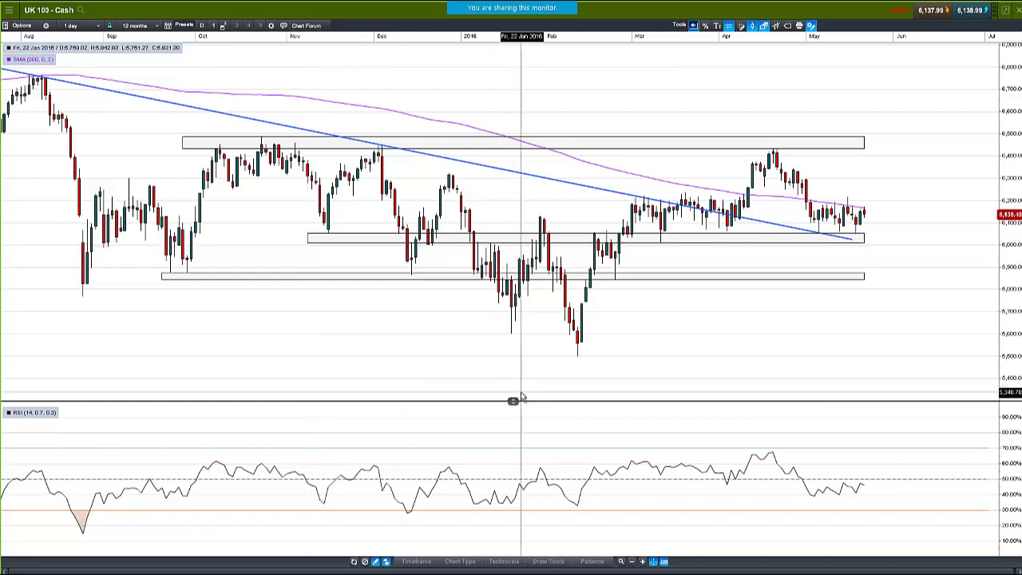
mouse_move(522, 397)
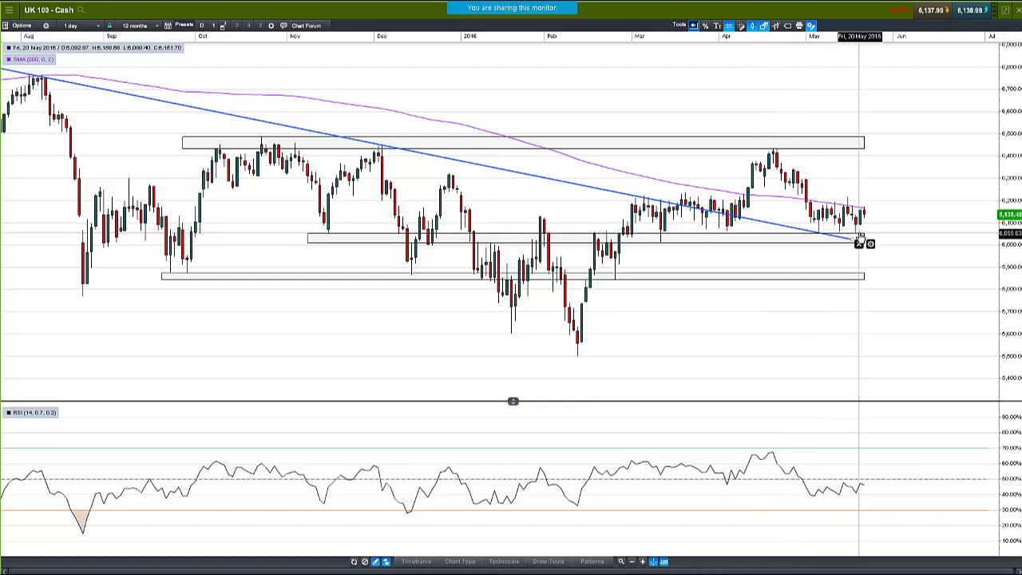
scroll(877, 219, up, 1)
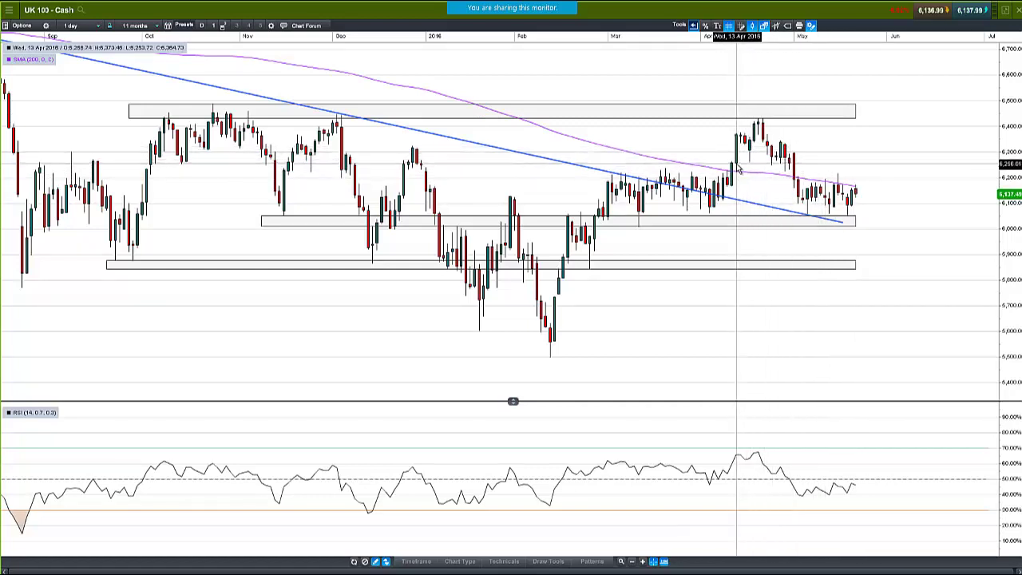
mouse_move(739, 168)
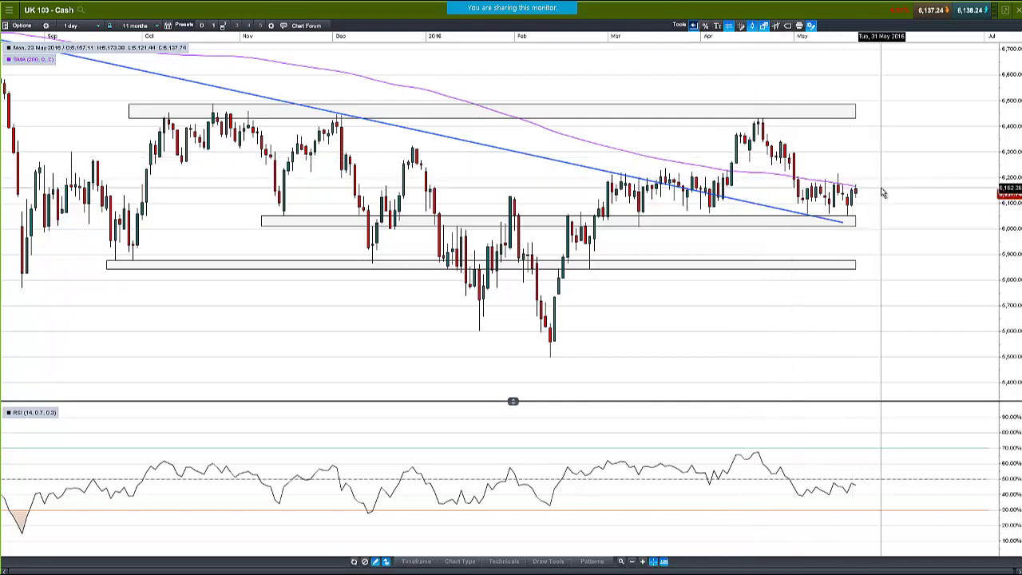
mouse_move(856, 122)
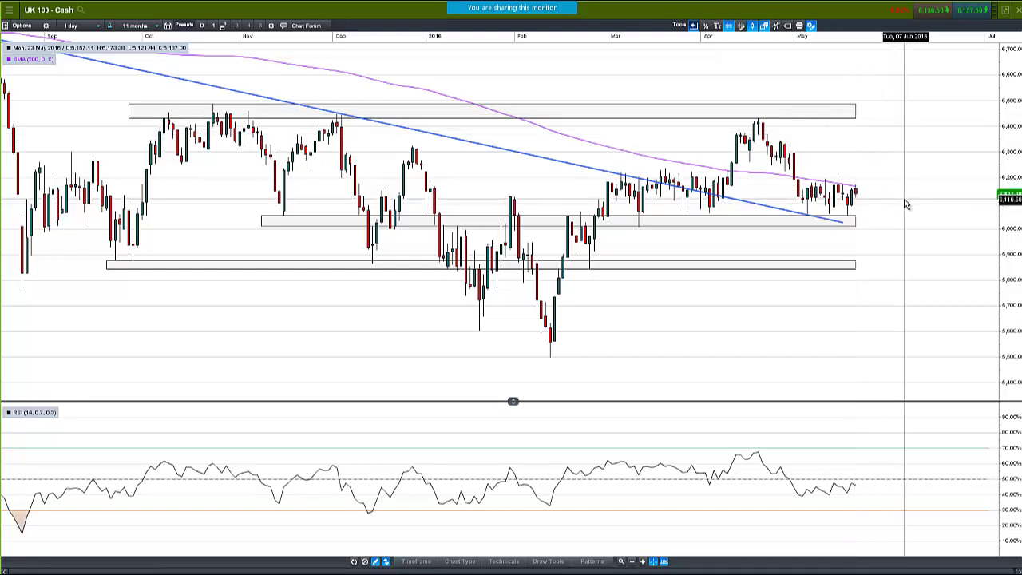
Close the UK 100 chart, then open the saved chart of Germany 30 - Cash and maximize it
click(1017, 11)
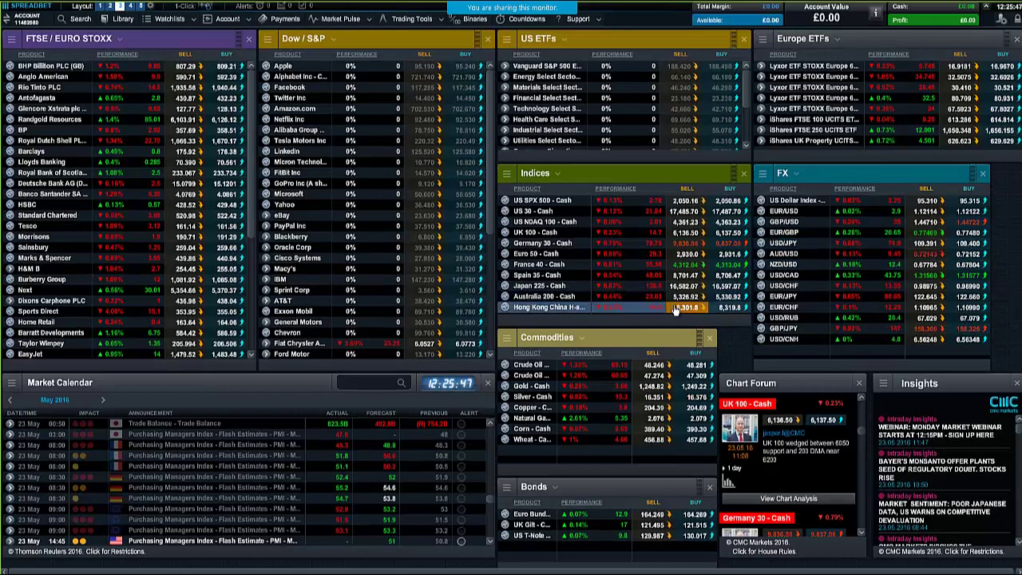
right_click(505, 247)
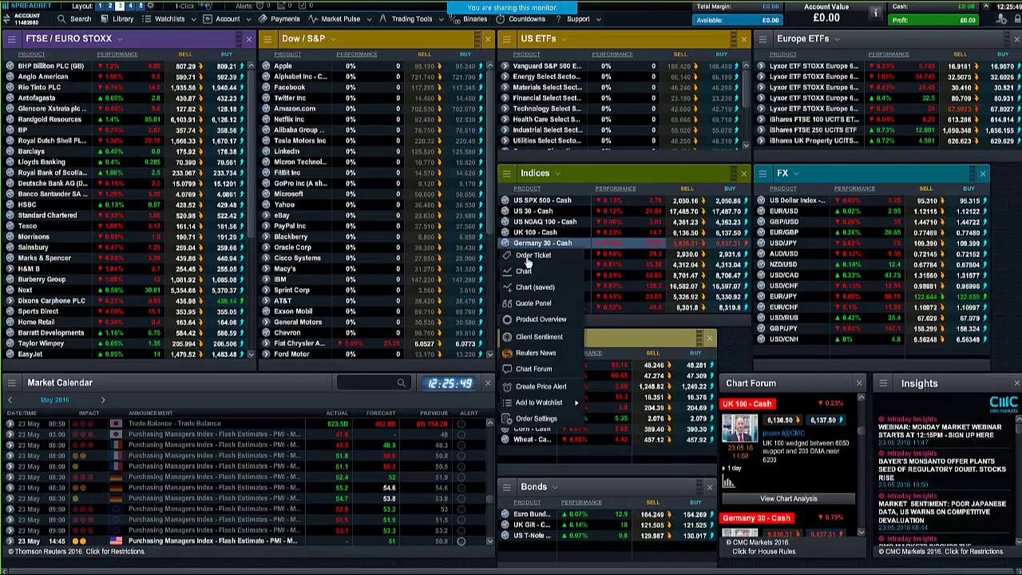
click(542, 288)
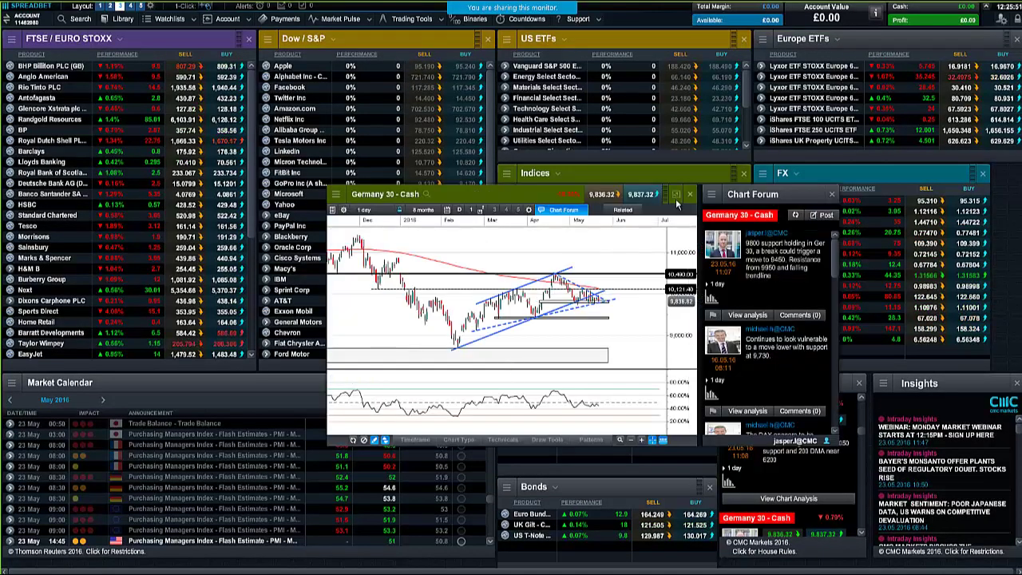
click(677, 195)
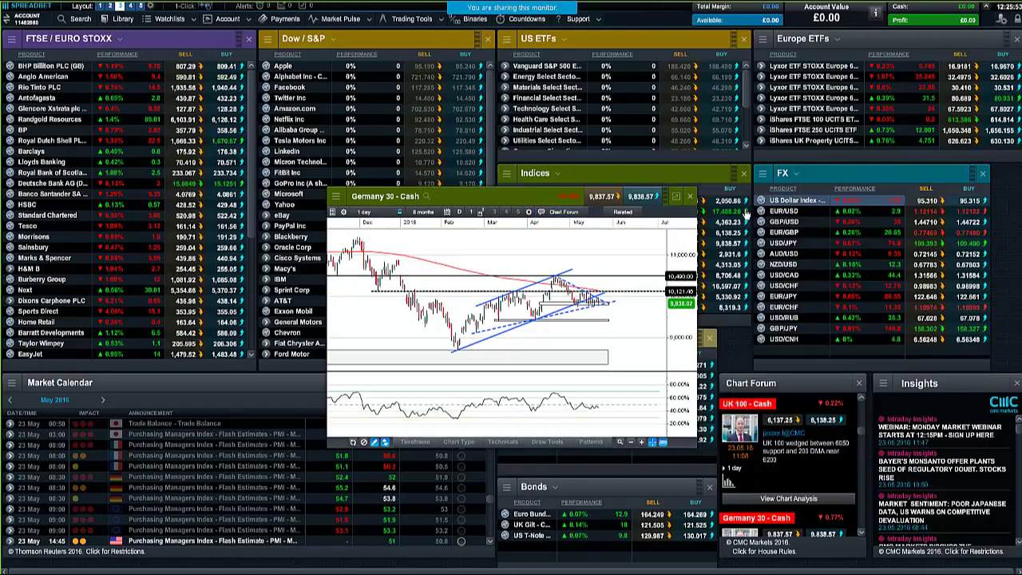
click(676, 197)
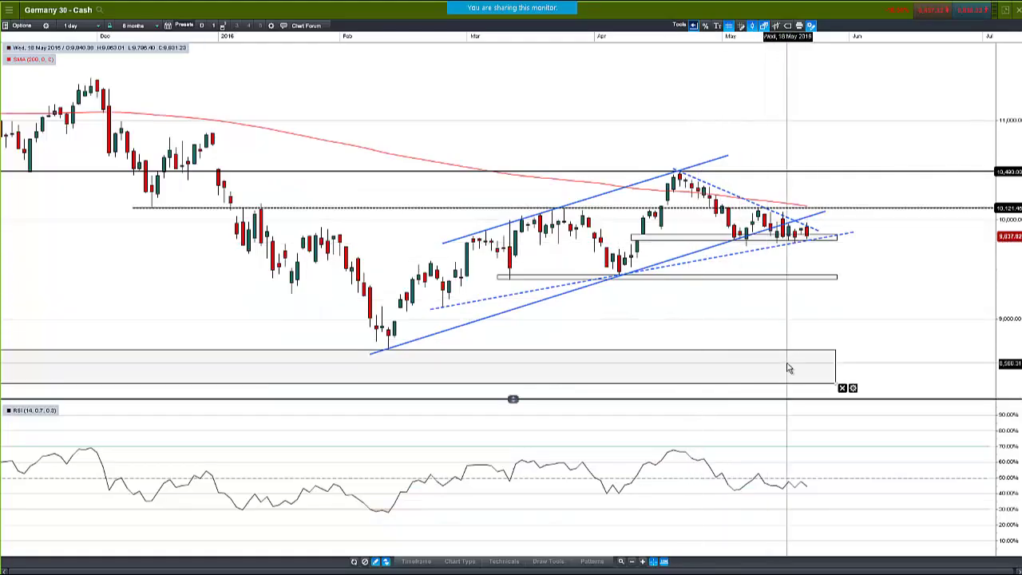
Examine Germany 30 daily candles against the rising blue channel, dashed trendlines and support zones over a seven-month range
mouse_move(789, 369)
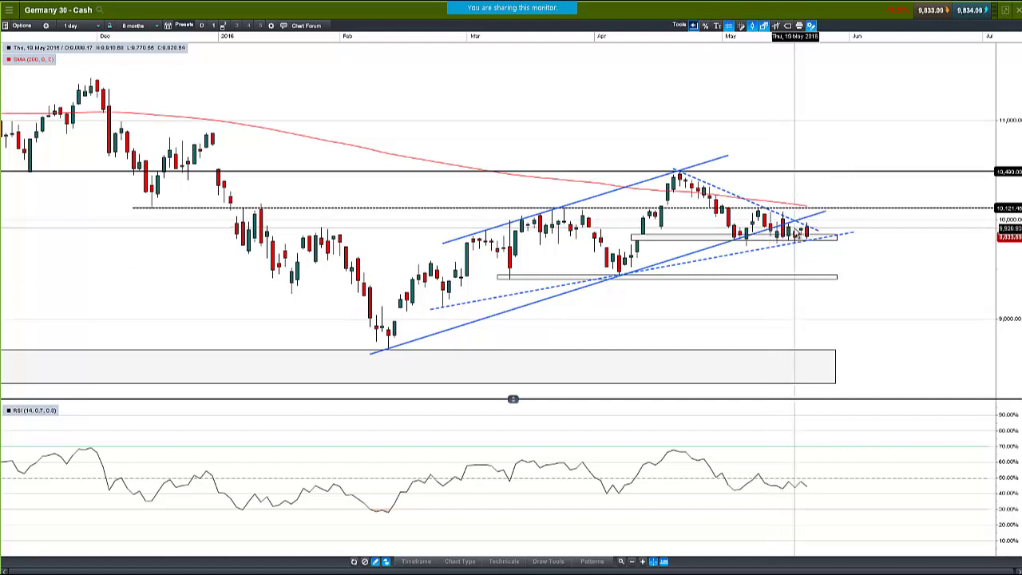
mouse_move(797, 233)
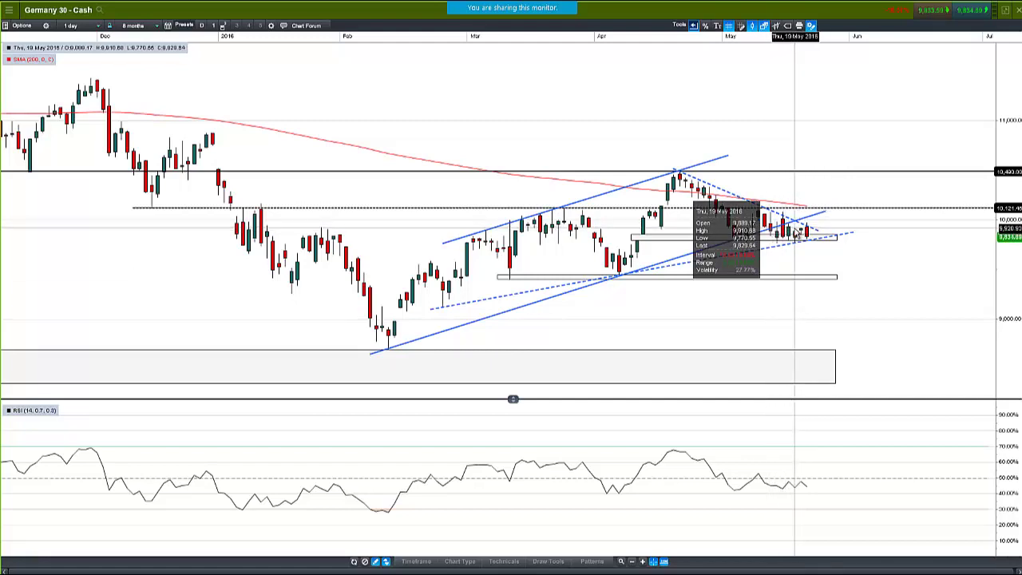
click(811, 234)
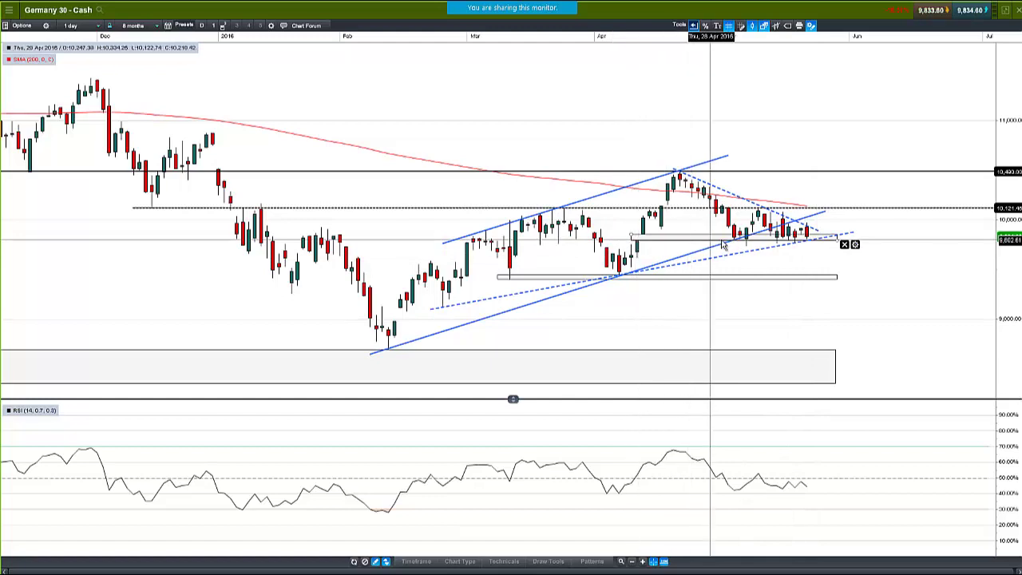
scroll(773, 247, up, 1)
mouse_move(772, 217)
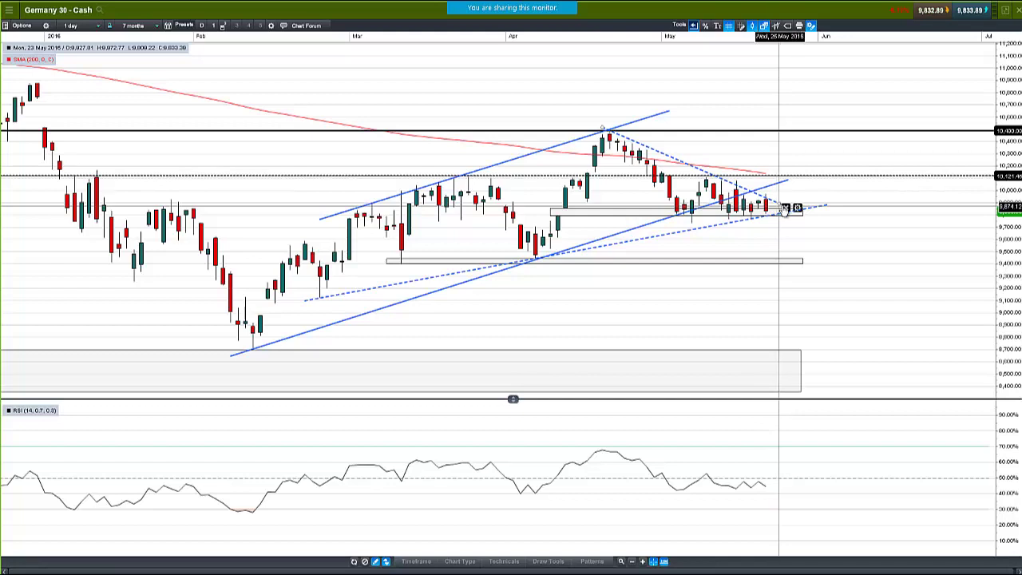
Switch the Germany 30 chart to 4-hour candles and examine the converging dashed trendlines around the nearest support zone
click(80, 26)
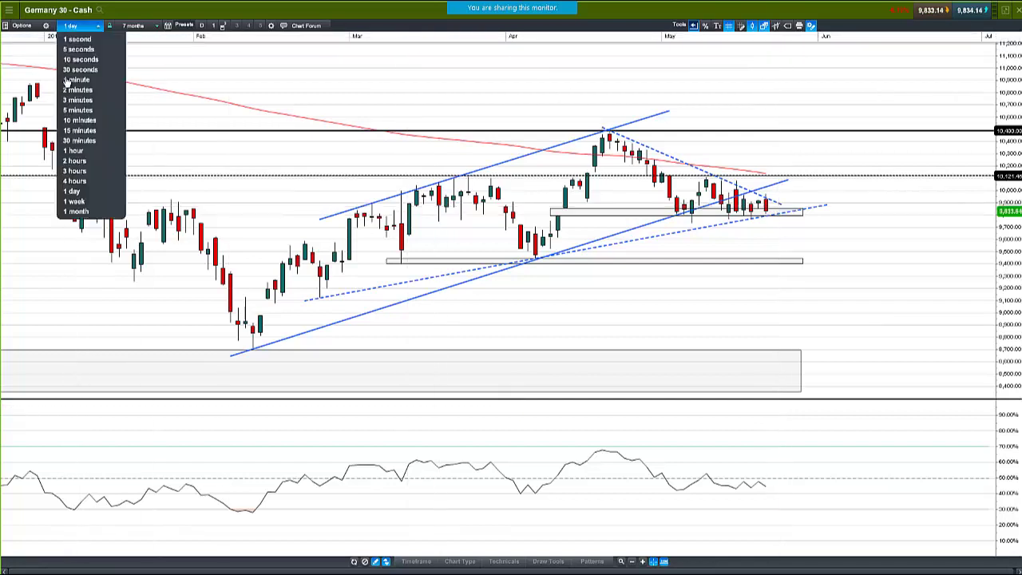
click(75, 181)
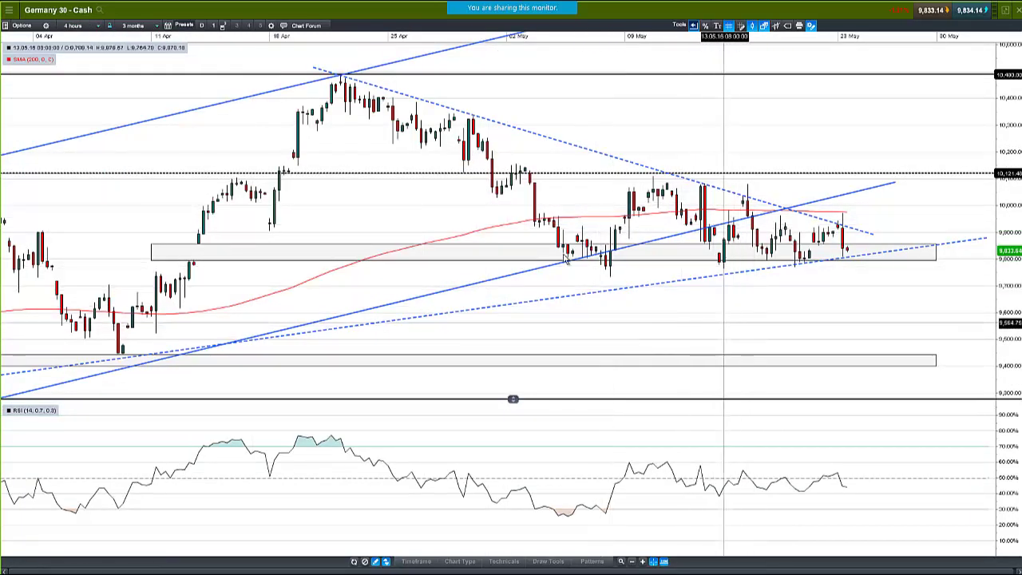
mouse_move(876, 237)
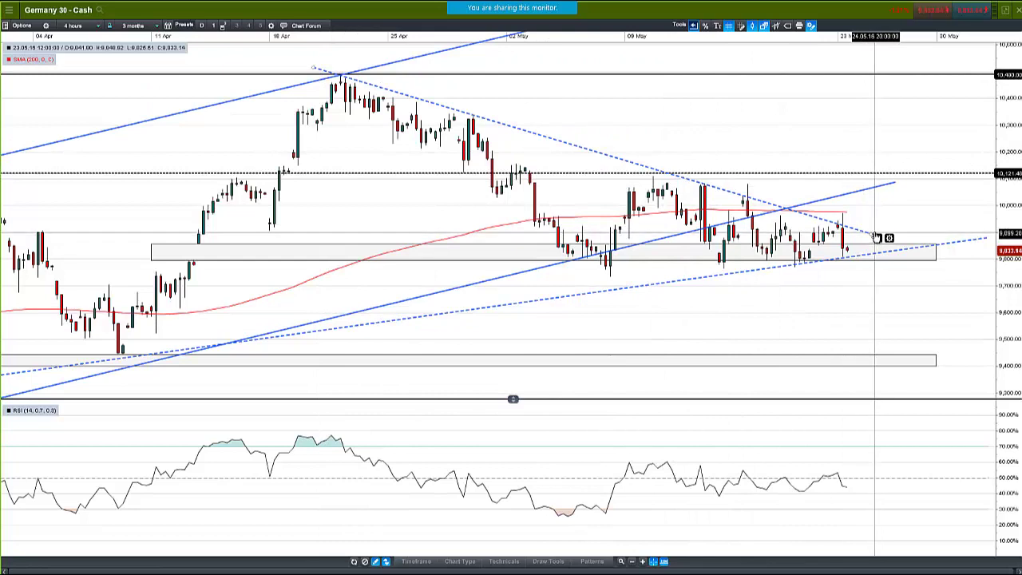
mouse_move(918, 260)
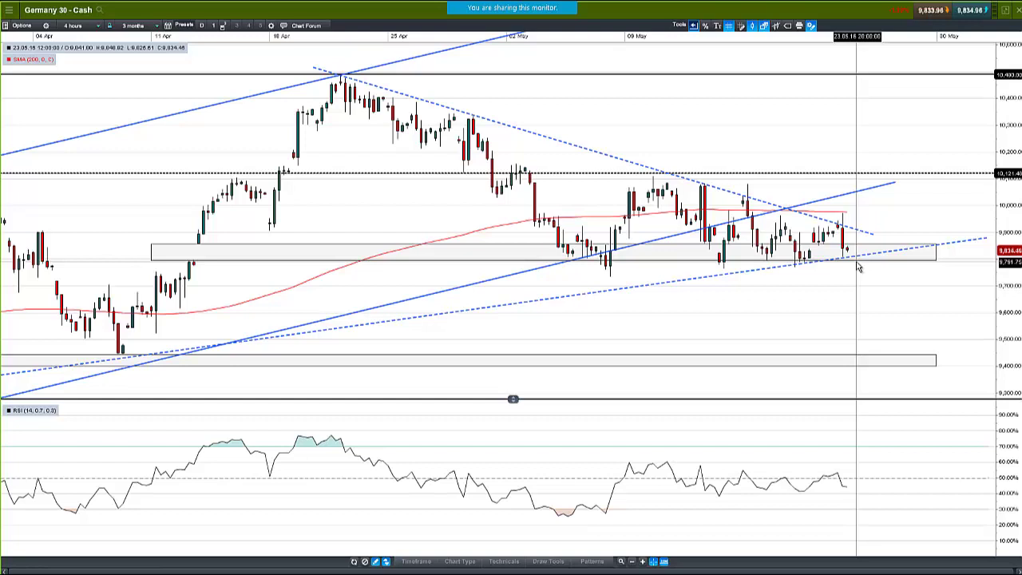
mouse_move(869, 265)
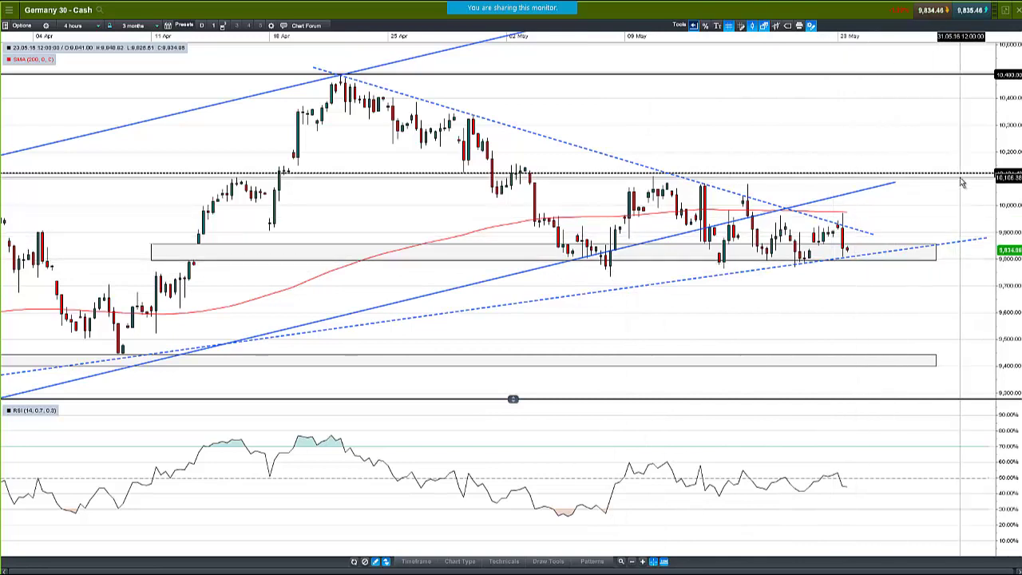
Close the Germany 30 chart, then open the saved chart of USD/JPY and maximize it
click(1017, 13)
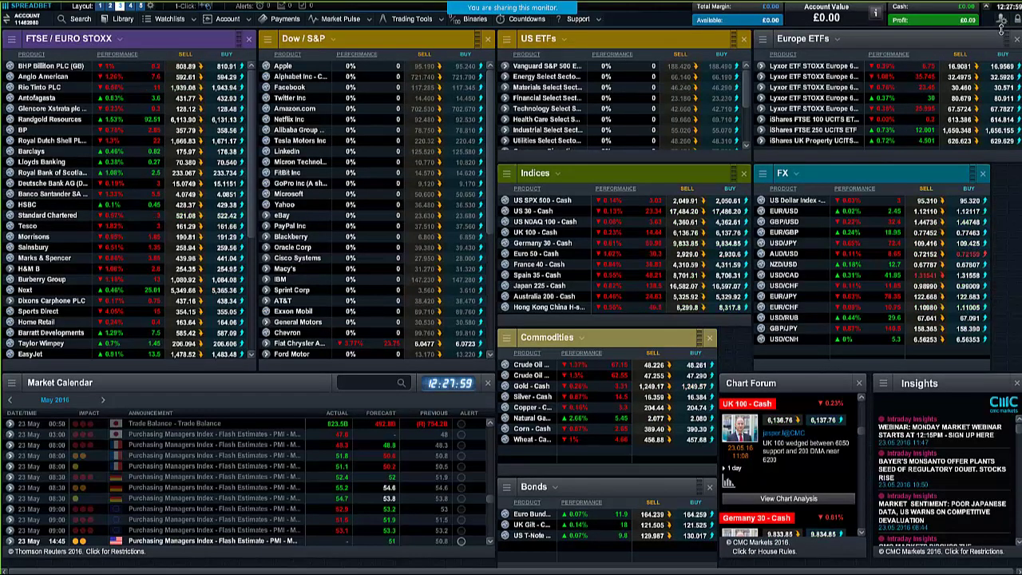
click(763, 246)
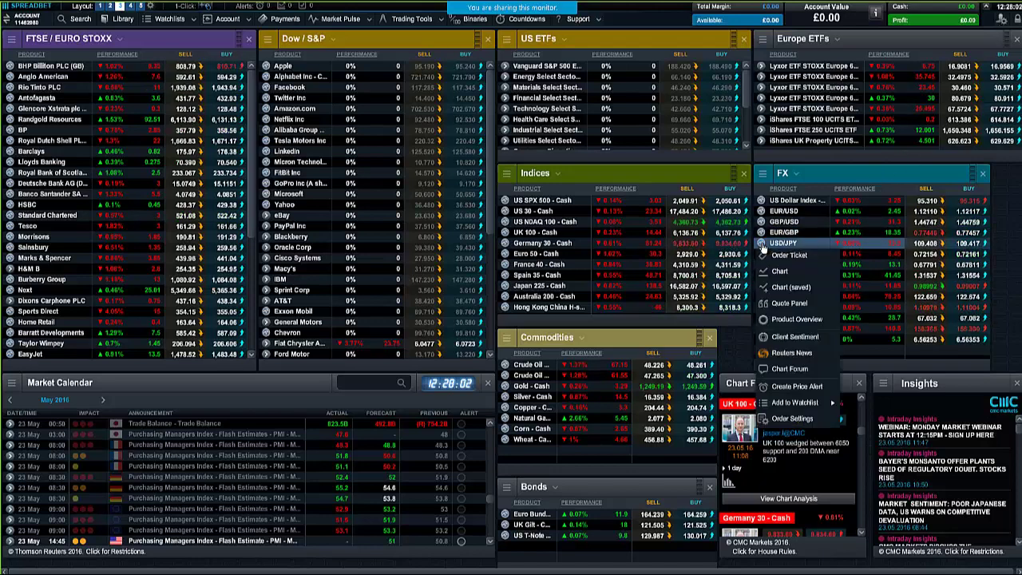
click(818, 289)
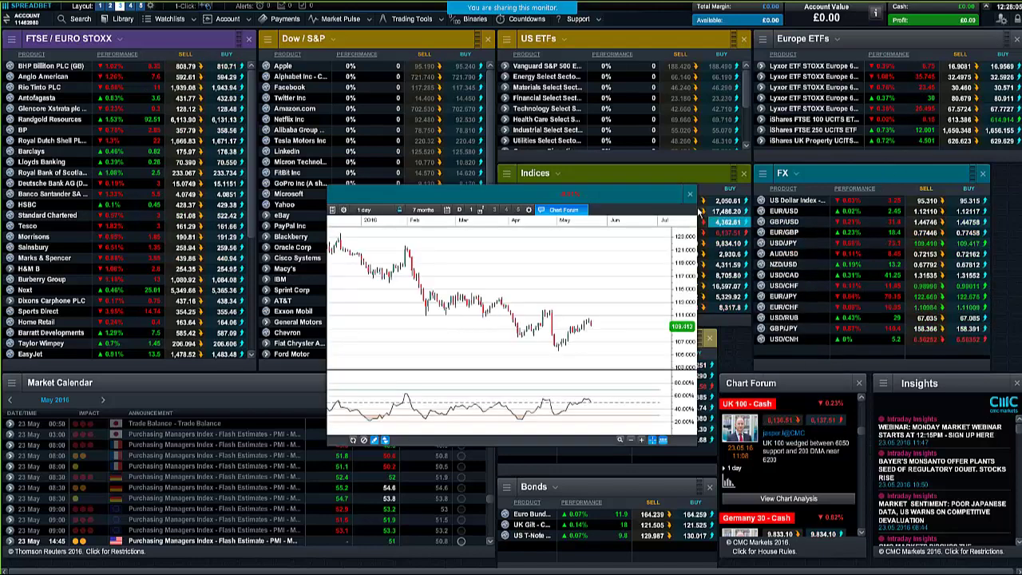
click(676, 197)
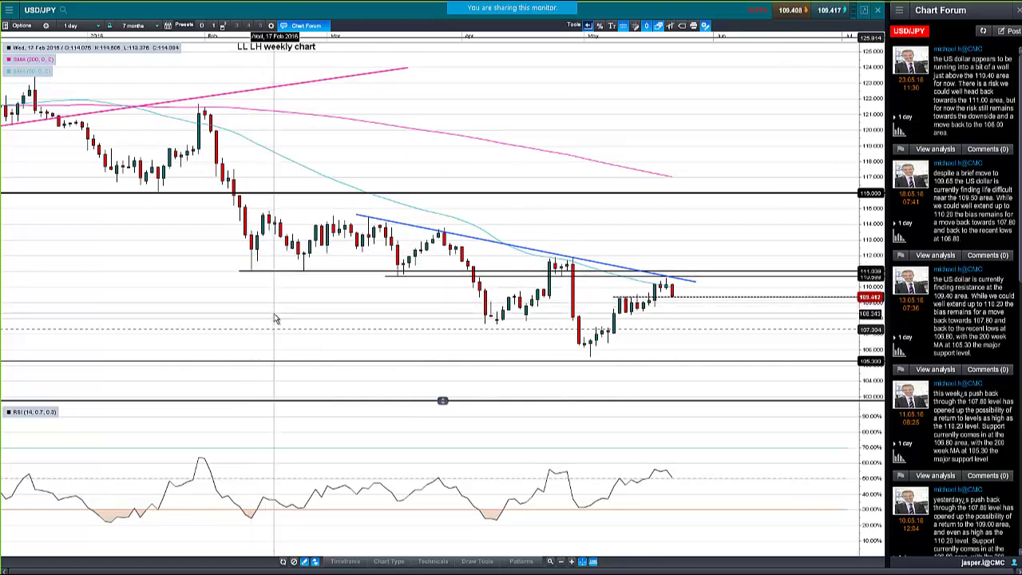
Examine USD/JPY daily candles against the falling blue trendline, the moving averages and the 111.039 line over a six-month range
scroll(653, 310, up, 2)
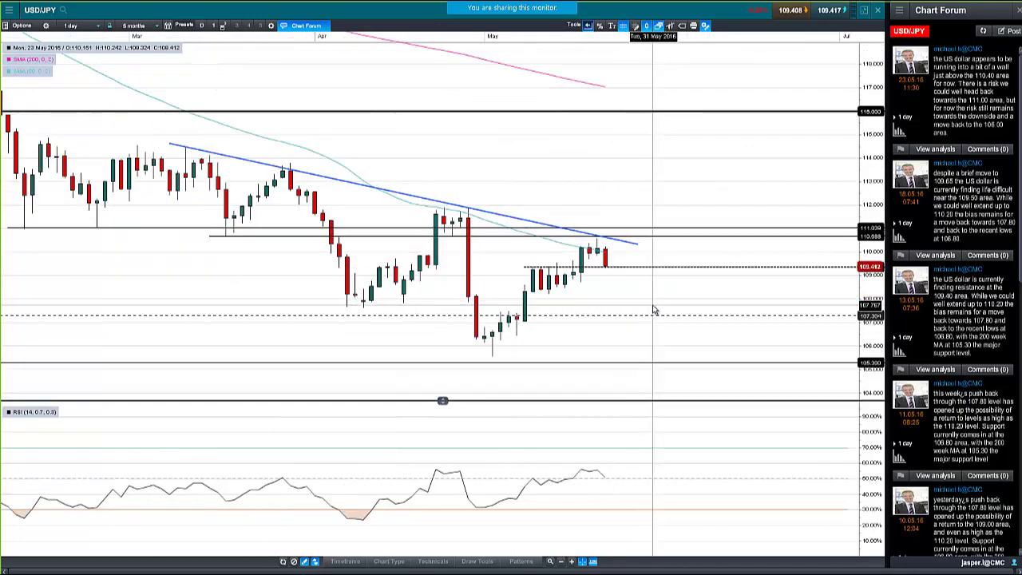
scroll(655, 308, up, 1)
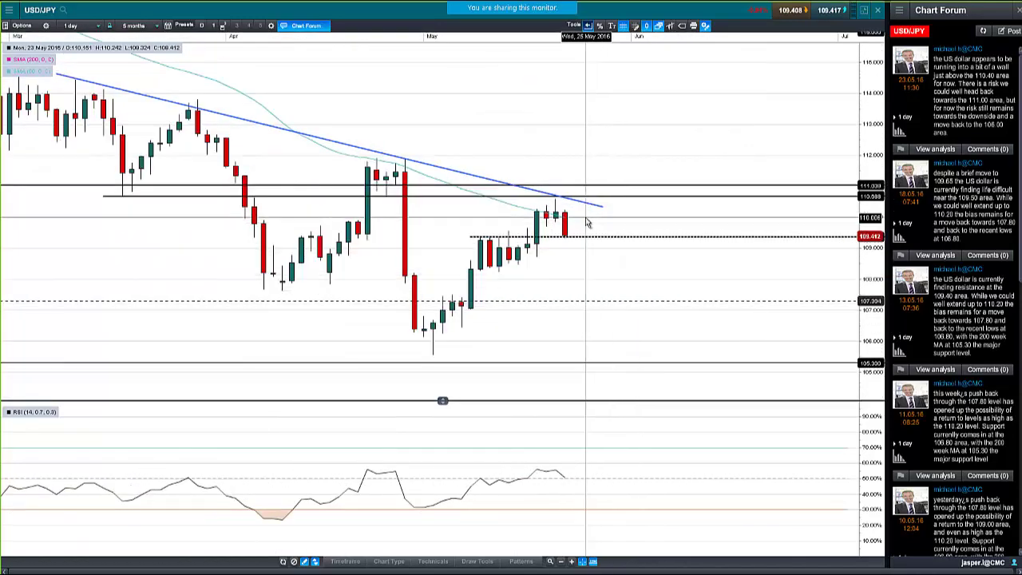
scroll(93, 201, down, 3)
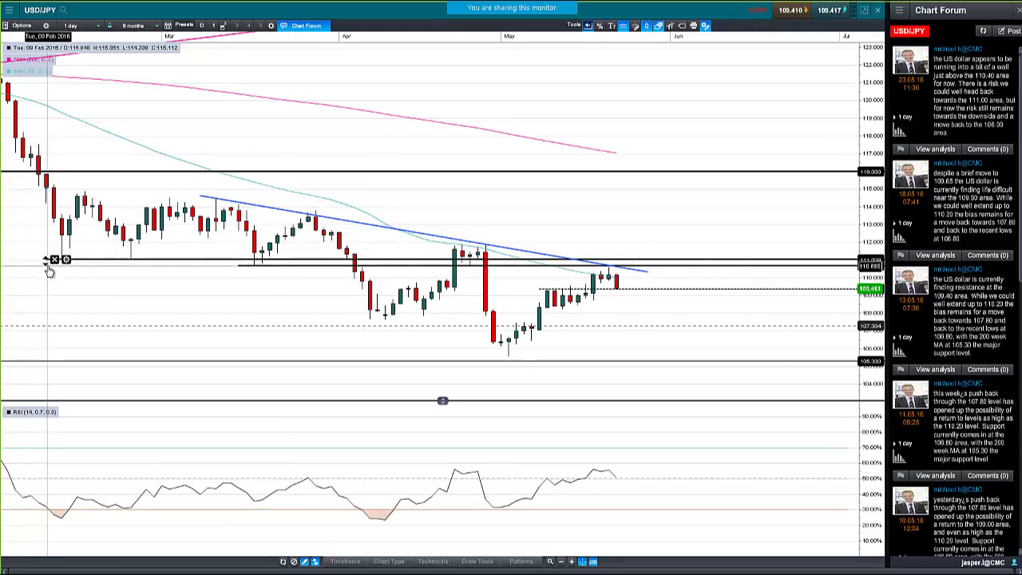
scroll(166, 286, up, 2)
scroll(250, 274, down, 1)
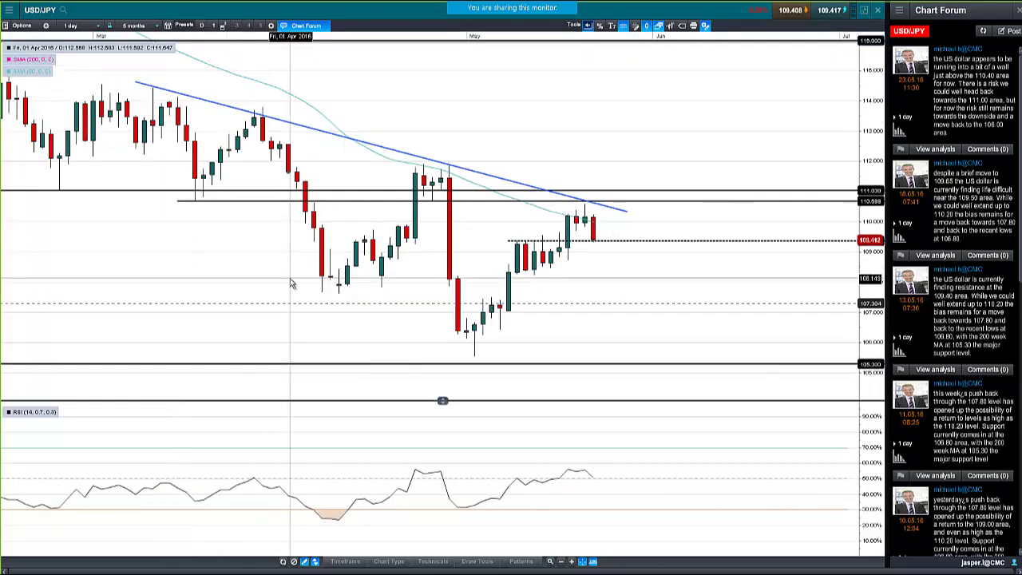
scroll(292, 283, down, 1)
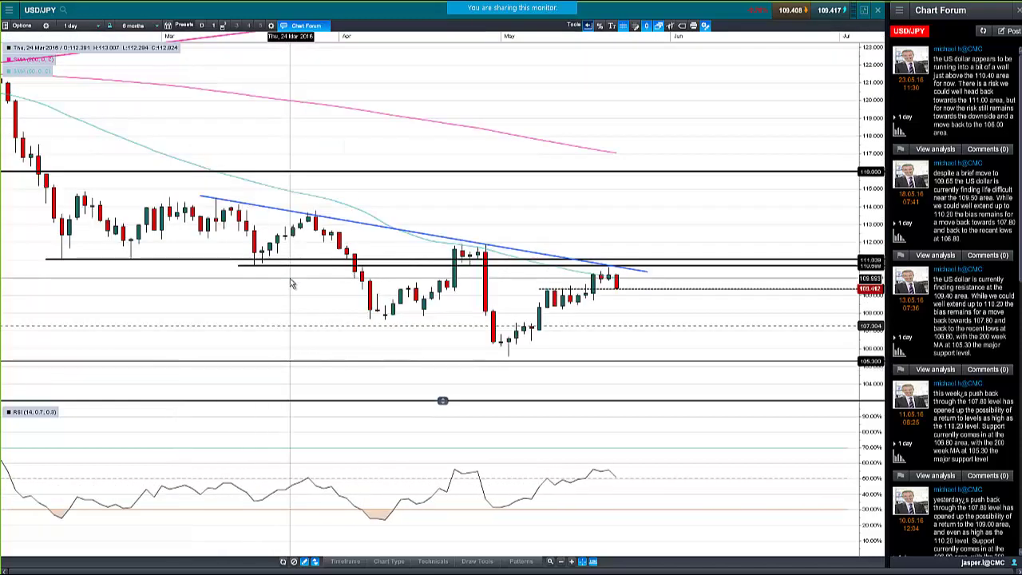
mouse_move(291, 284)
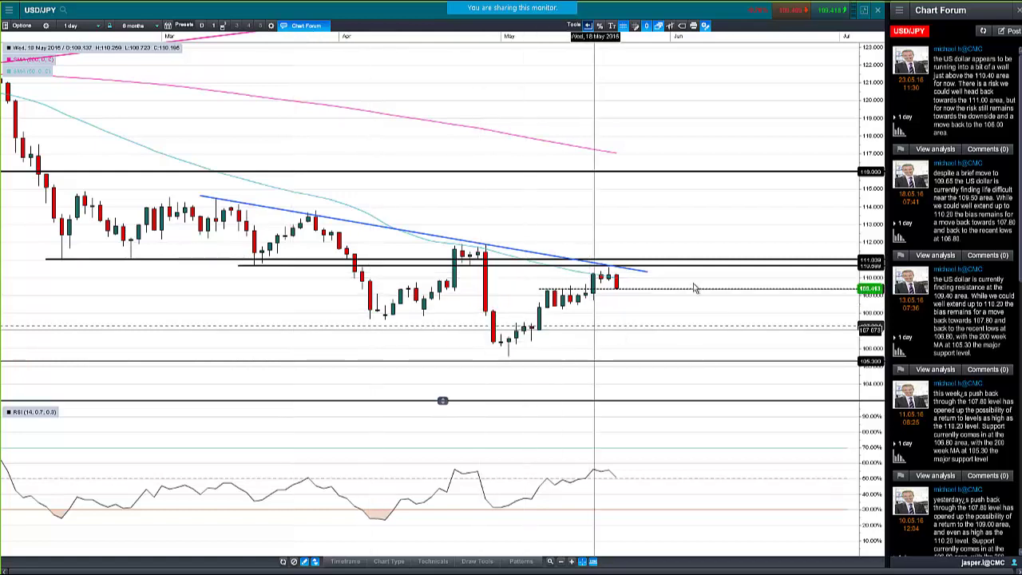
Trace the USD/JPY horizontal line just below 111.039 from the mid-March low across to the latest candles
scroll(682, 285, up, 2)
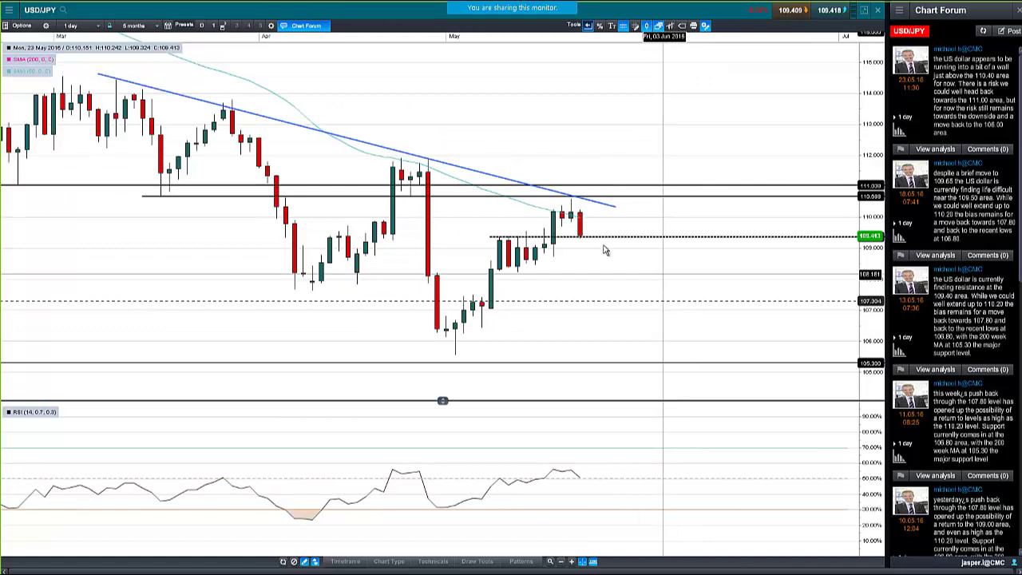
click(149, 197)
drag(149, 200, 160, 203)
mouse_move(151, 203)
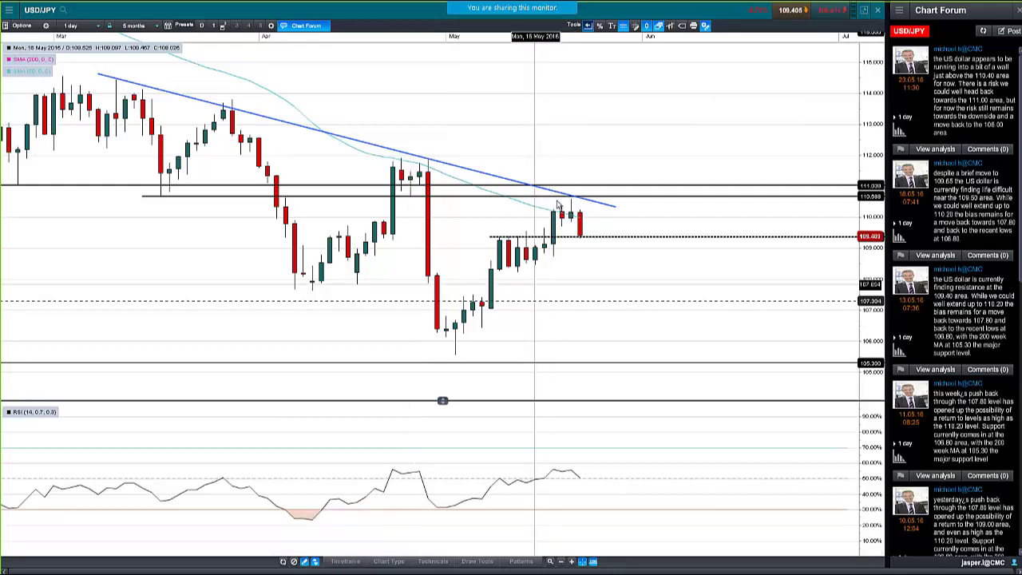
mouse_move(166, 198)
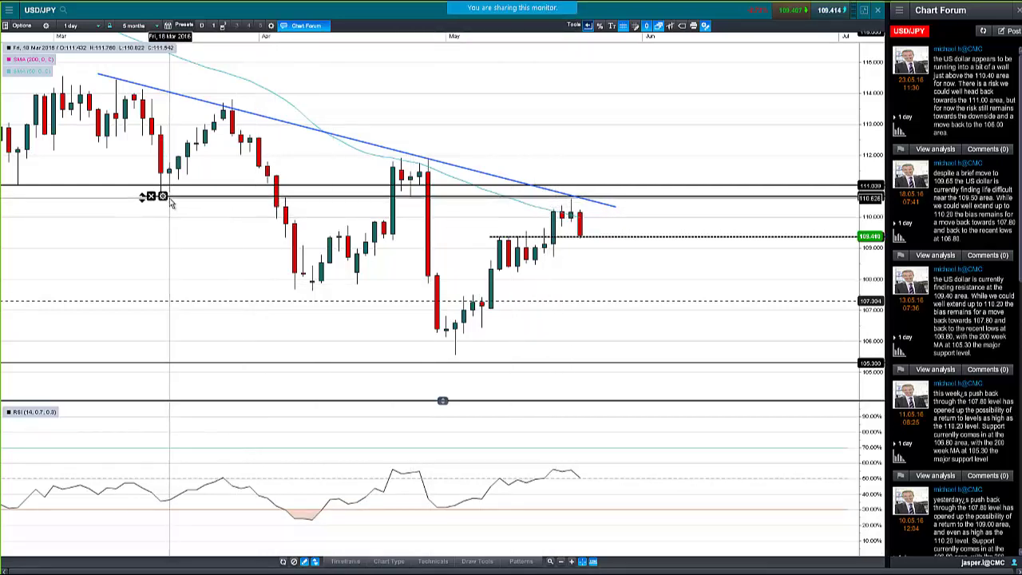
mouse_move(416, 200)
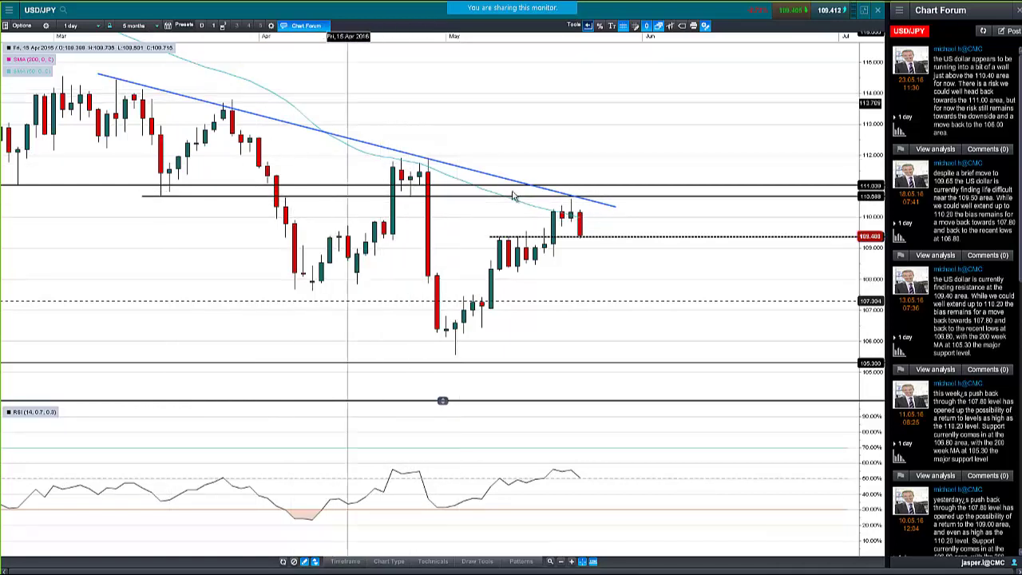
mouse_move(596, 195)
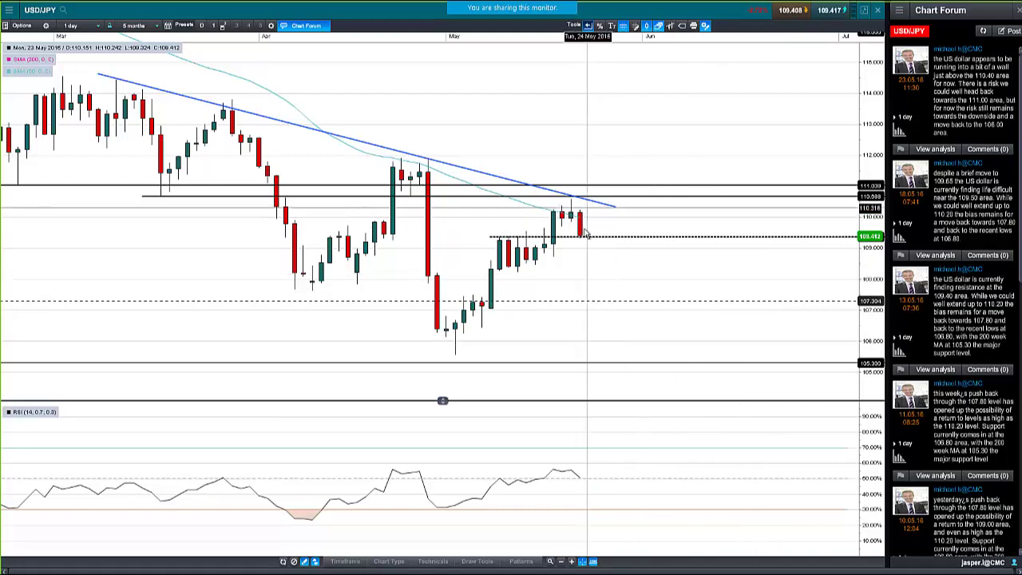
Compare the latest USD/JPY candles with the blue trendline, the teal moving average and the dotted support line, and close the chart
scroll(614, 289, down, 1)
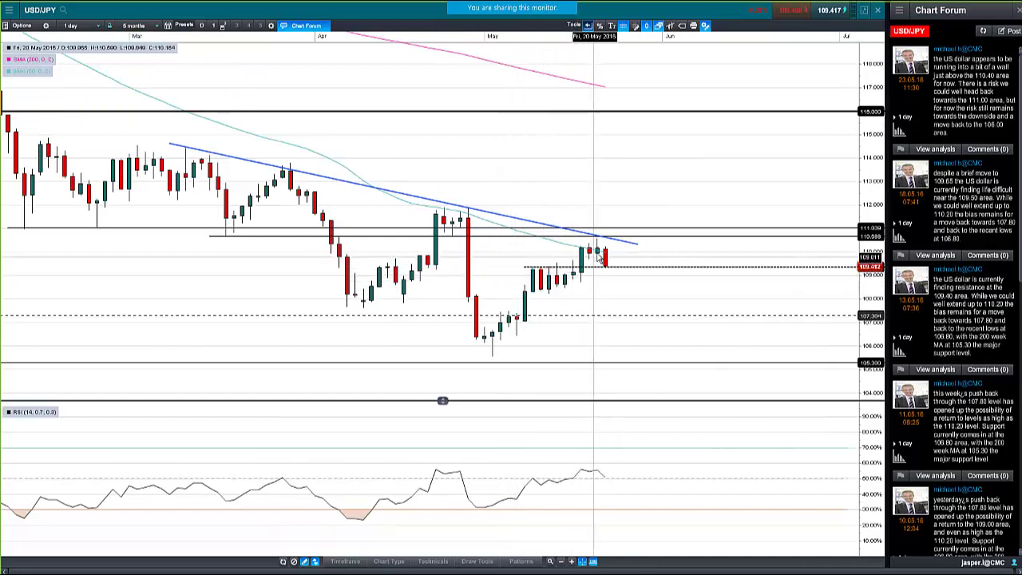
mouse_move(490, 223)
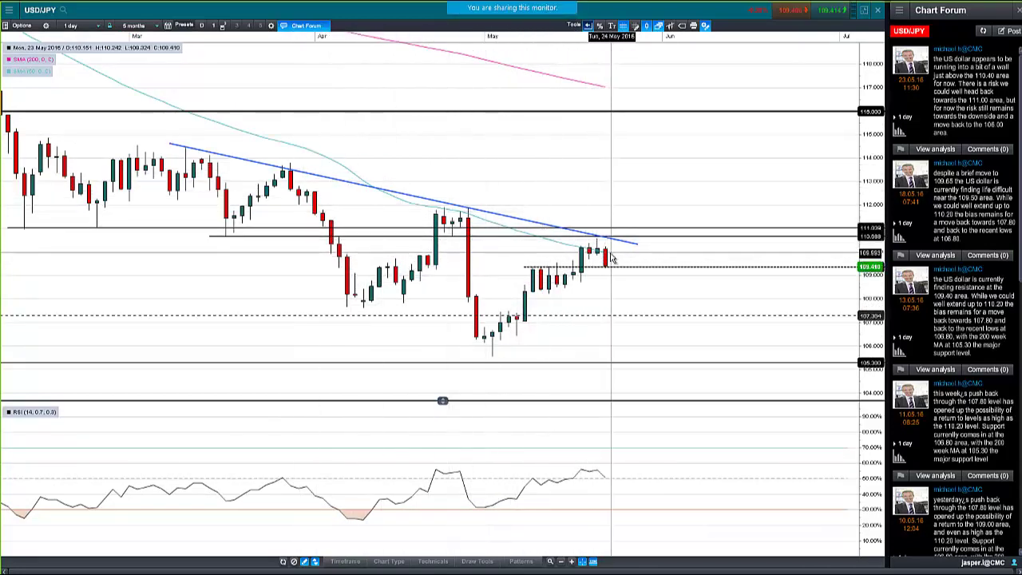
scroll(584, 271, up, 1)
scroll(584, 275, up, 1)
mouse_move(522, 233)
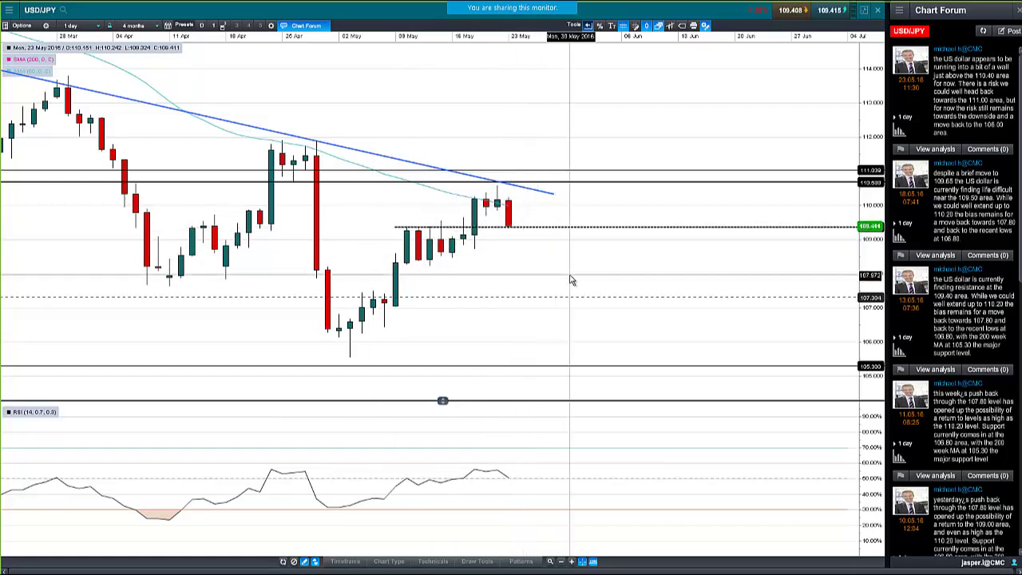
scroll(568, 279, down, 1)
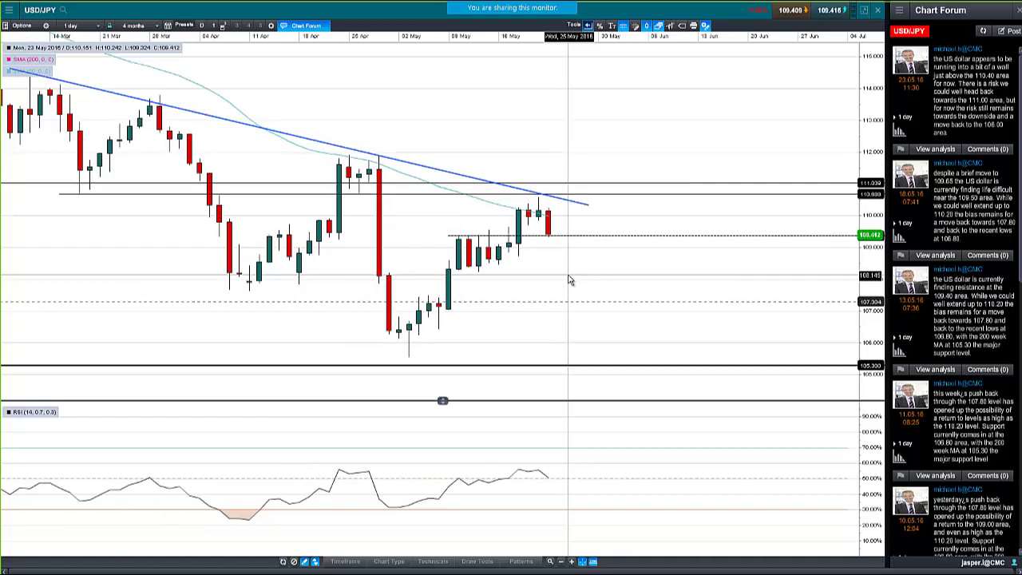
scroll(588, 276, down, 2)
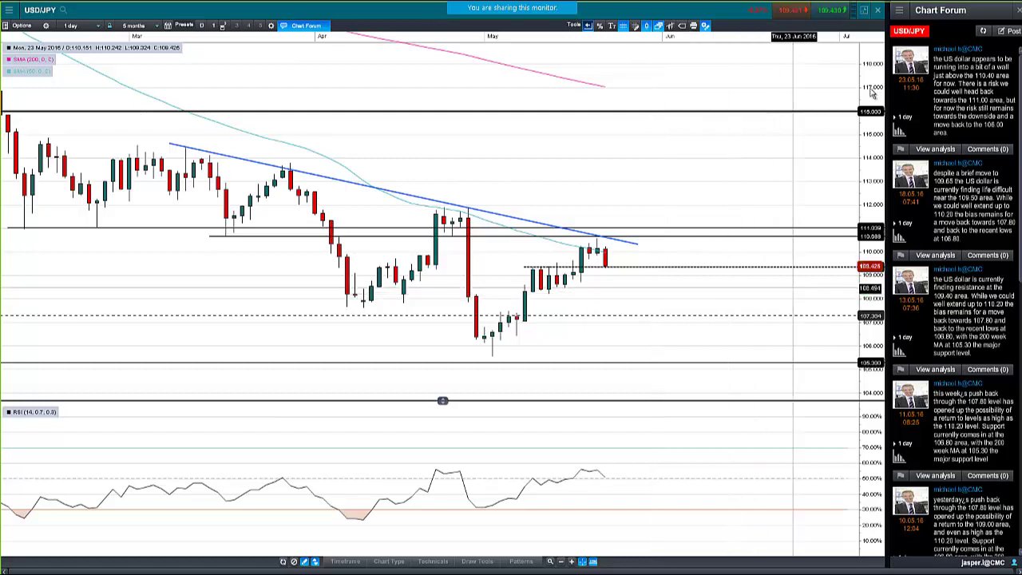
click(878, 11)
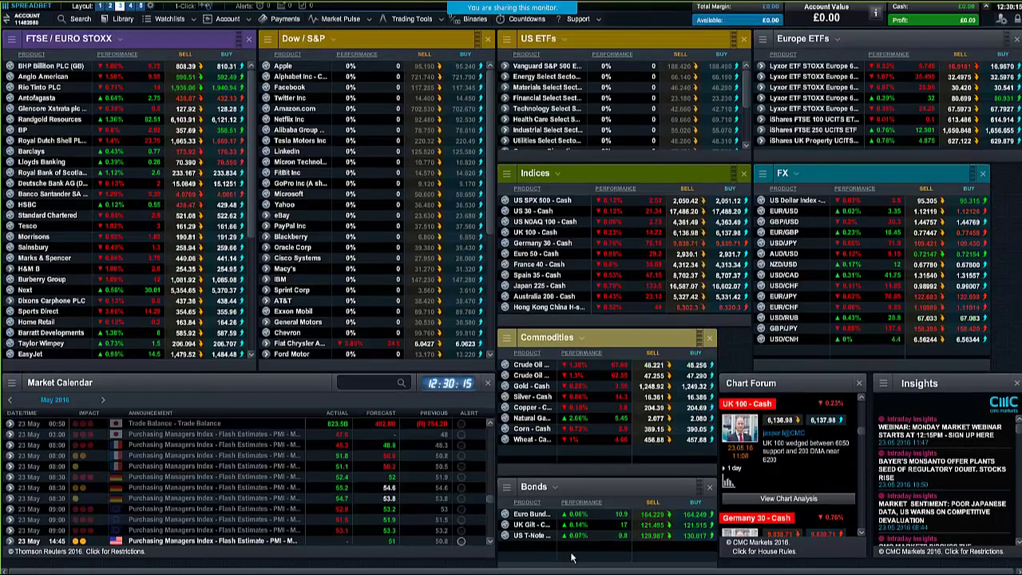
Open the saved chart of EUR/USD from the FX watchlist and maximize it
right_click(764, 211)
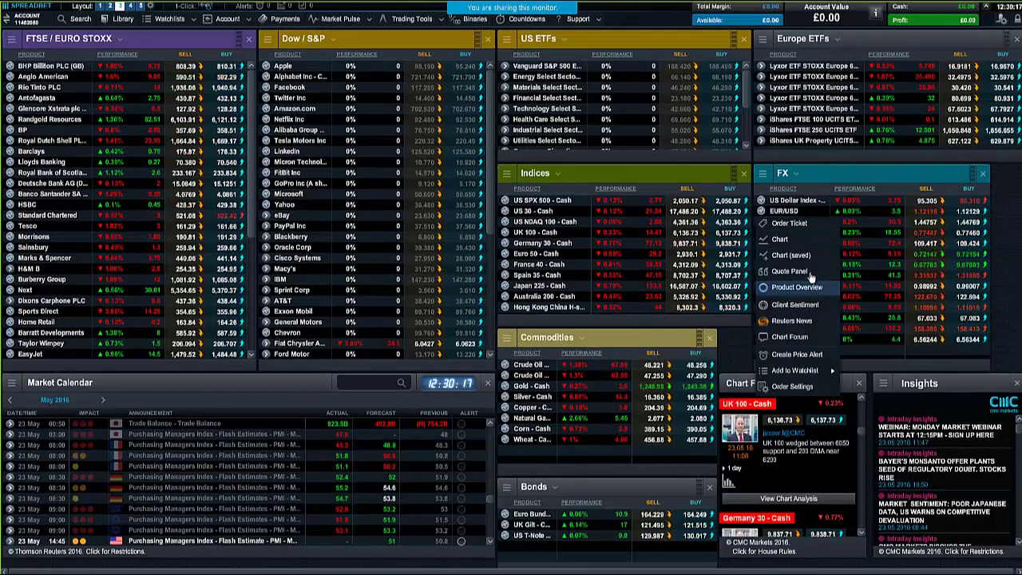
click(811, 259)
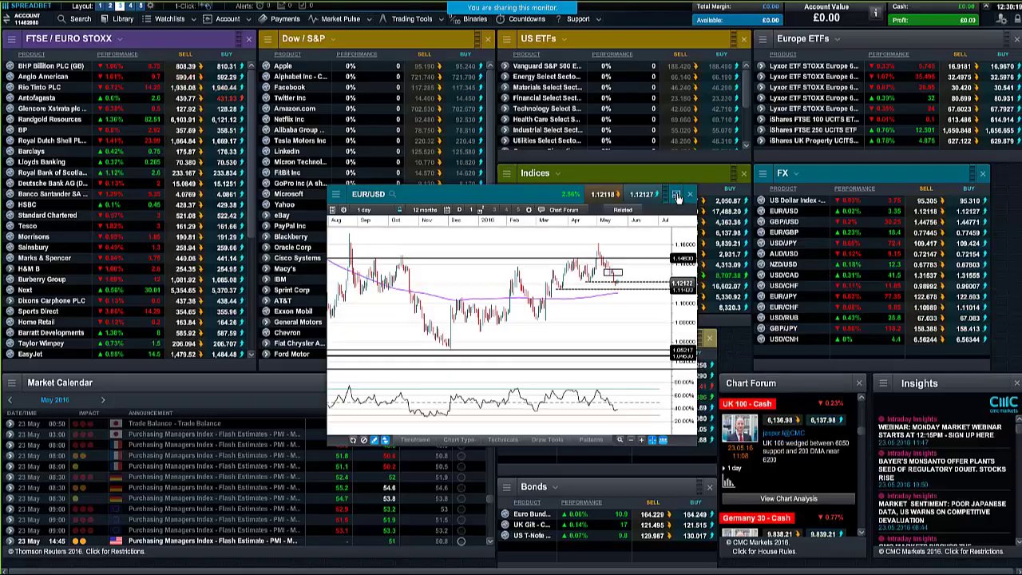
click(675, 194)
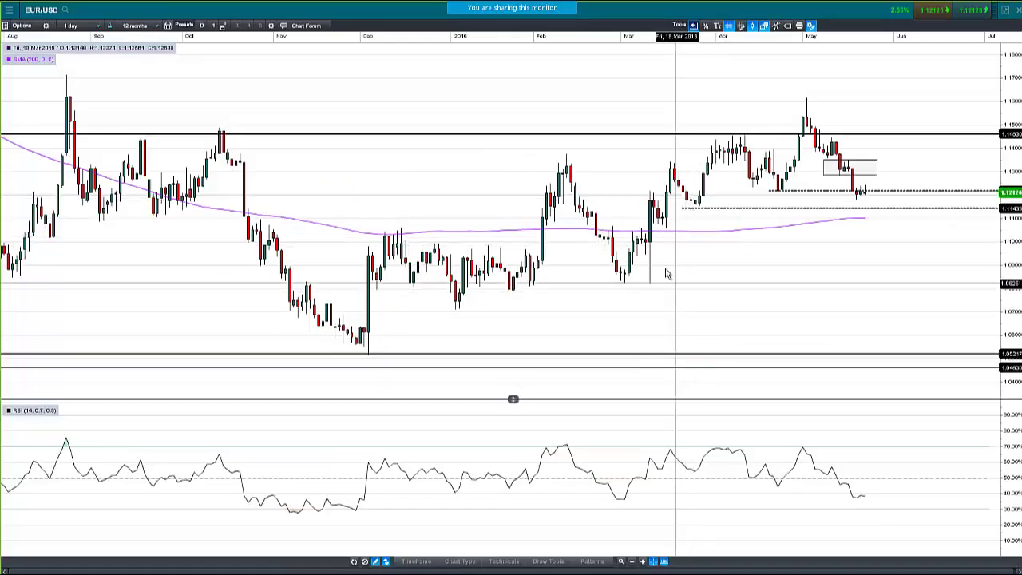
View the EUR/USD chart in 1-week candles against its horizontal range lines, and return it to 1-day candles
scroll(664, 274, down, 2)
click(79, 26)
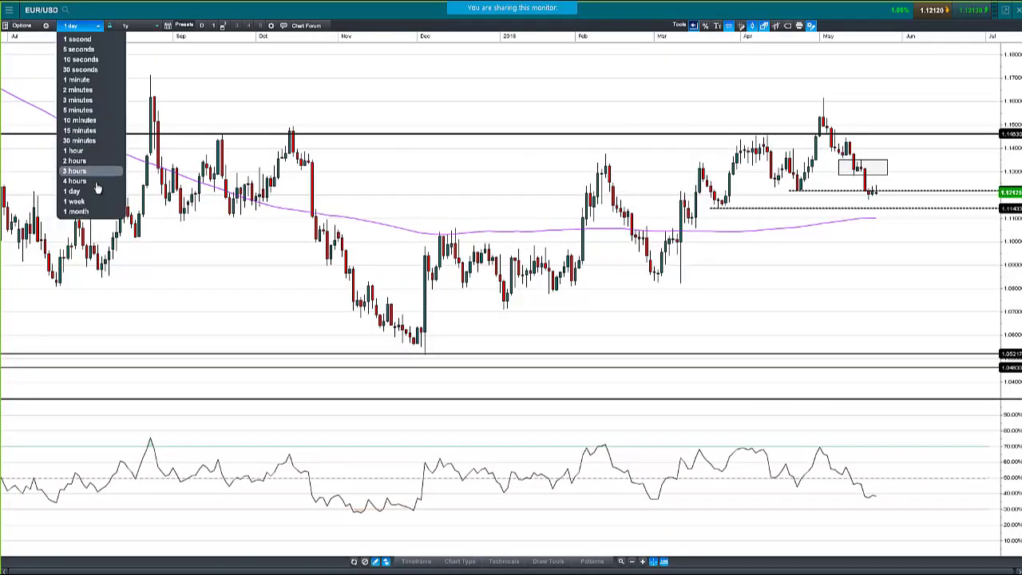
click(76, 202)
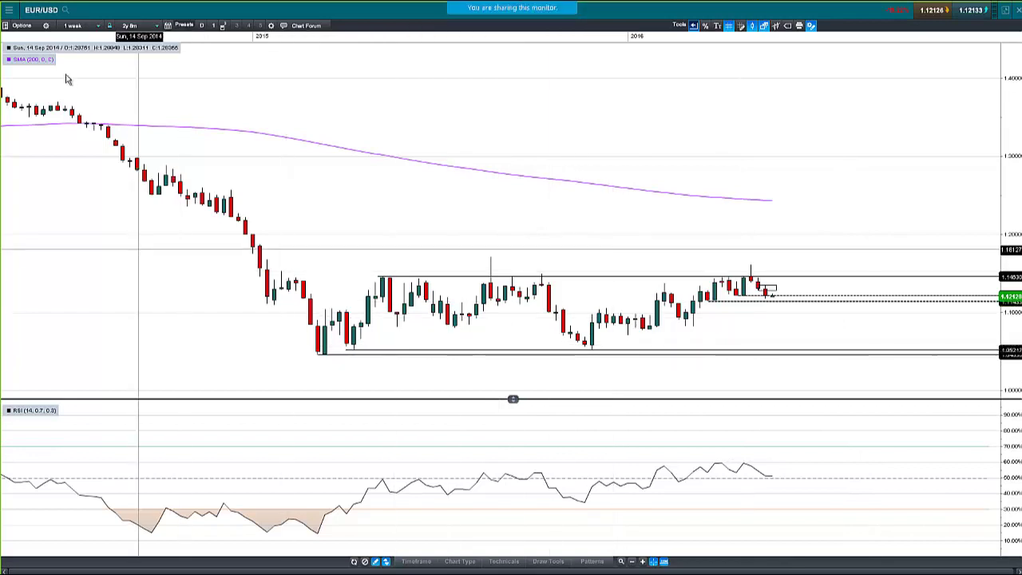
click(72, 26)
click(72, 191)
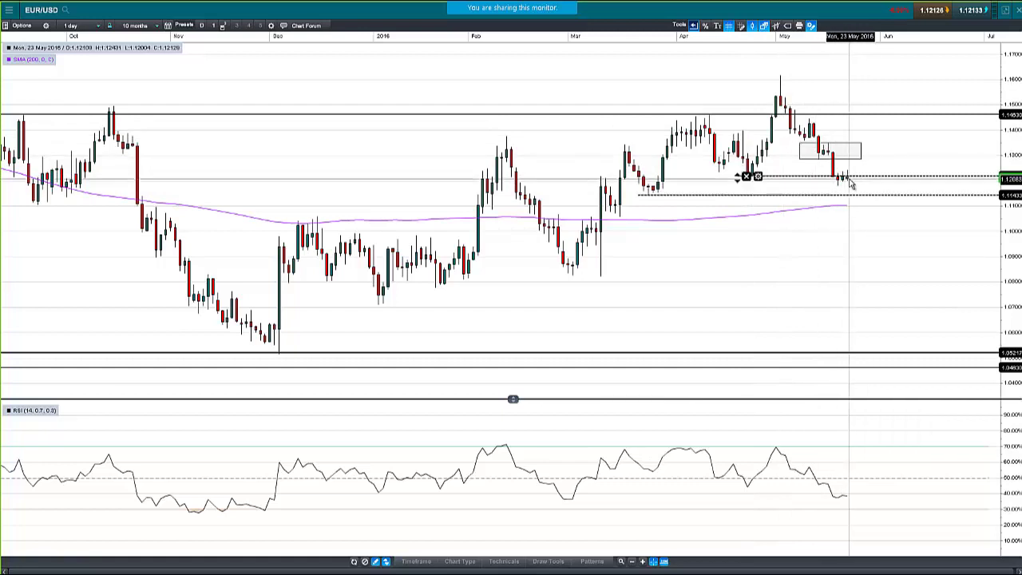
Compare the latest EUR/USD candles with the two dotted support lines drawn from the late-March and late-April lows
mouse_move(851, 183)
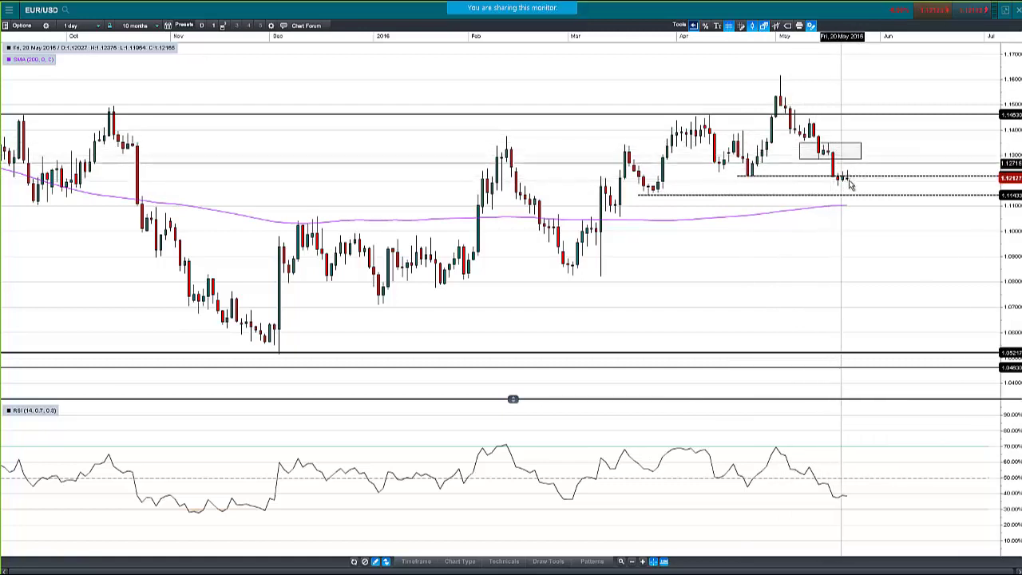
mouse_move(654, 193)
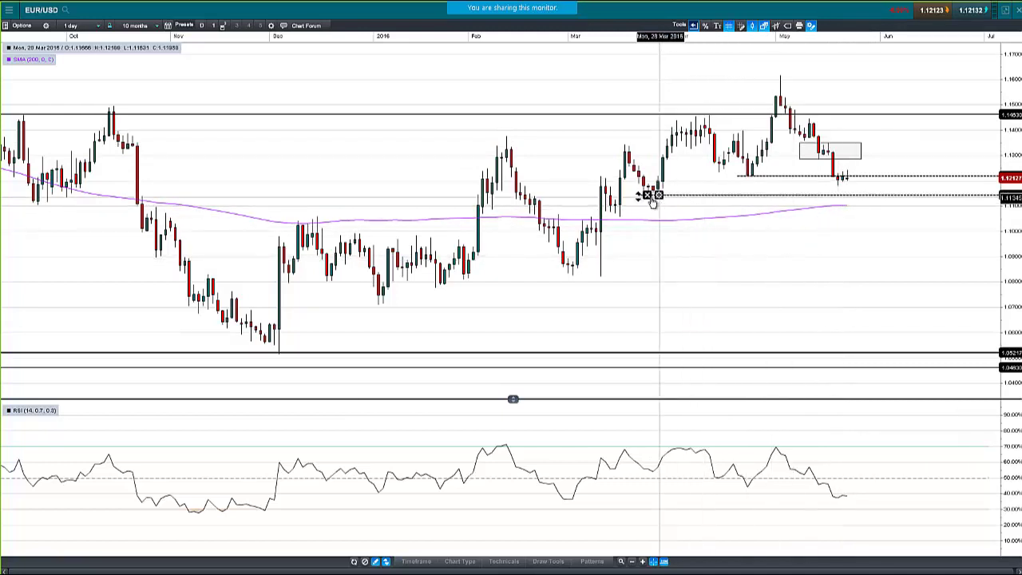
drag(648, 196, 649, 195)
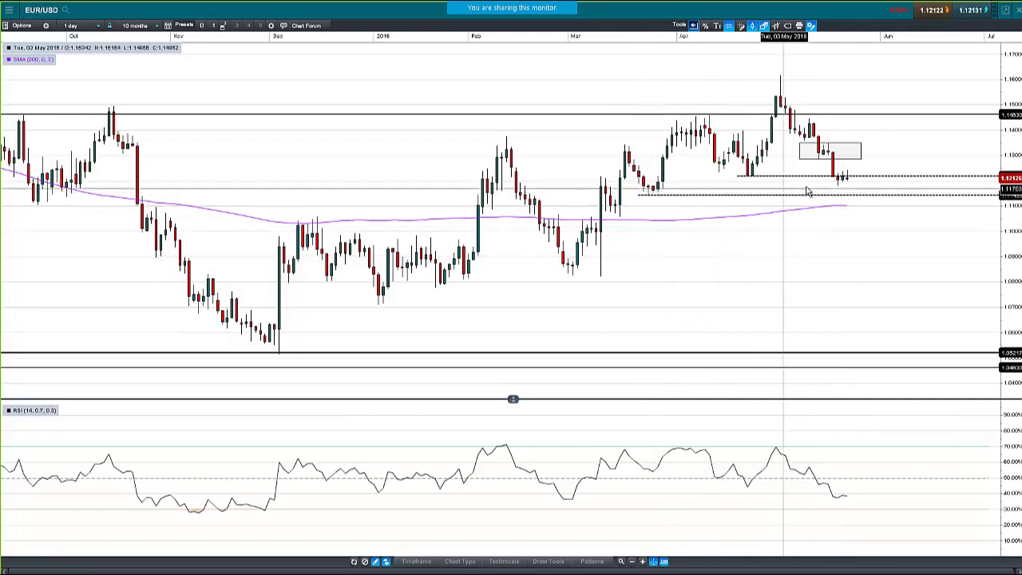
Extend the rectangle over the mid-May EUR/USD candles forward to about the start of June
drag(857, 186, 883, 162)
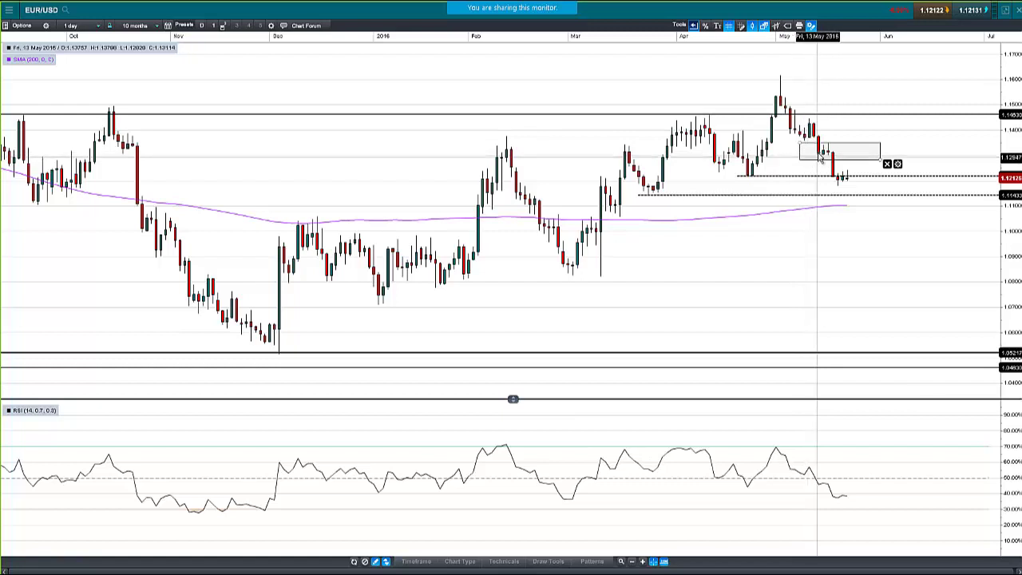
drag(853, 163, 869, 121)
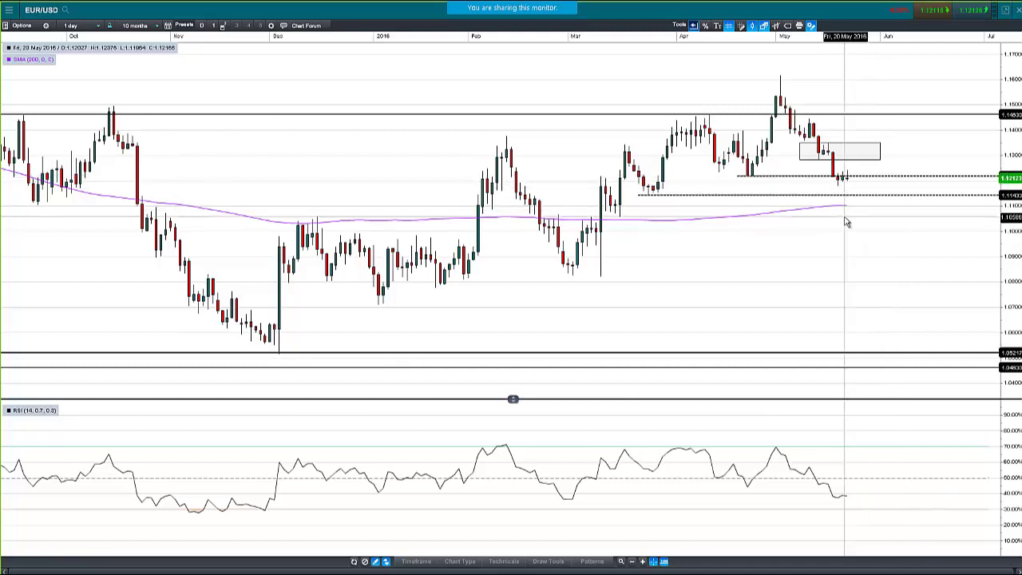
mouse_move(847, 222)
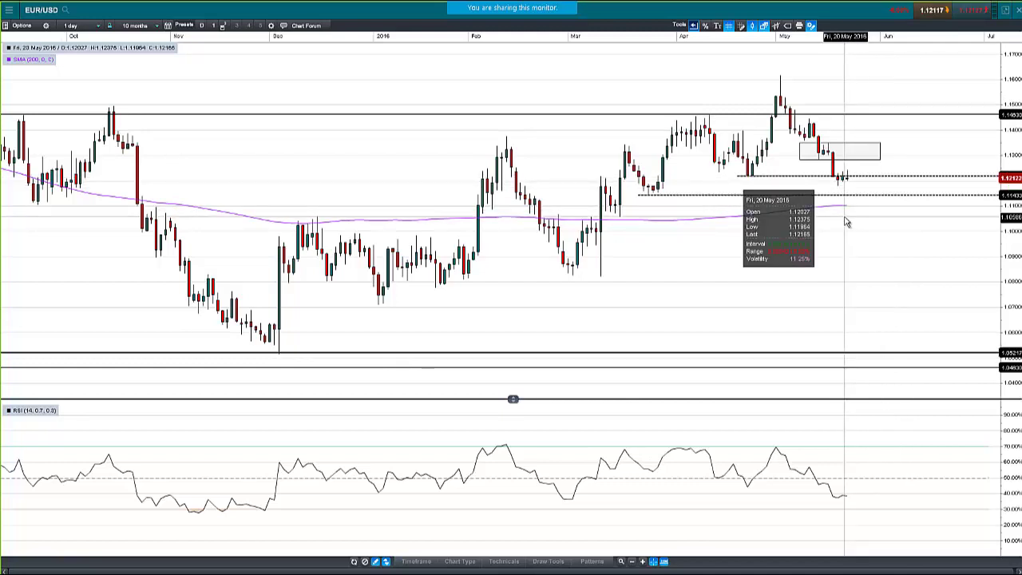
Close the EUR/USD chart, then open the saved chart of GBP/USD and maximize it
click(1018, 9)
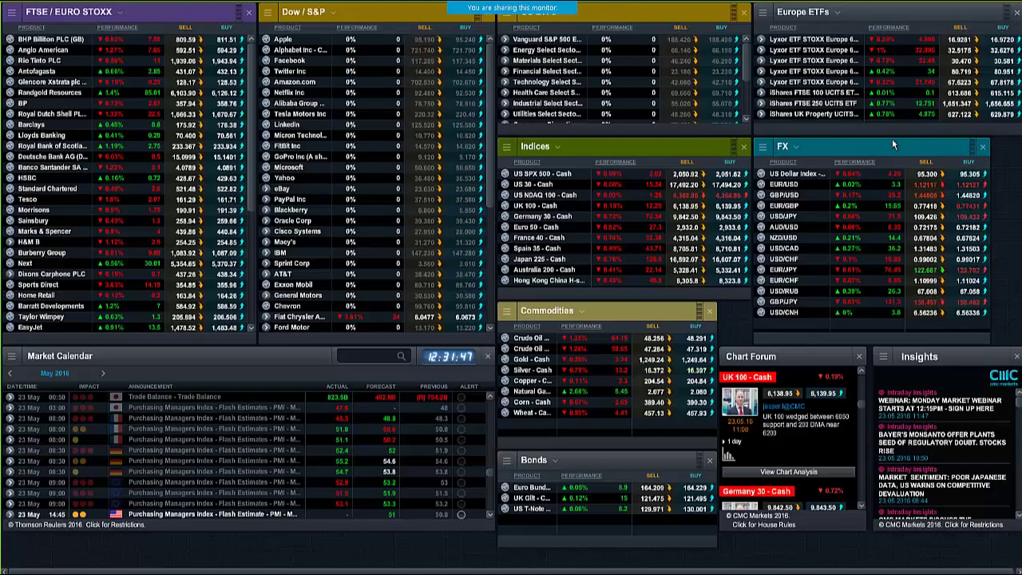
right_click(758, 217)
key(Escape)
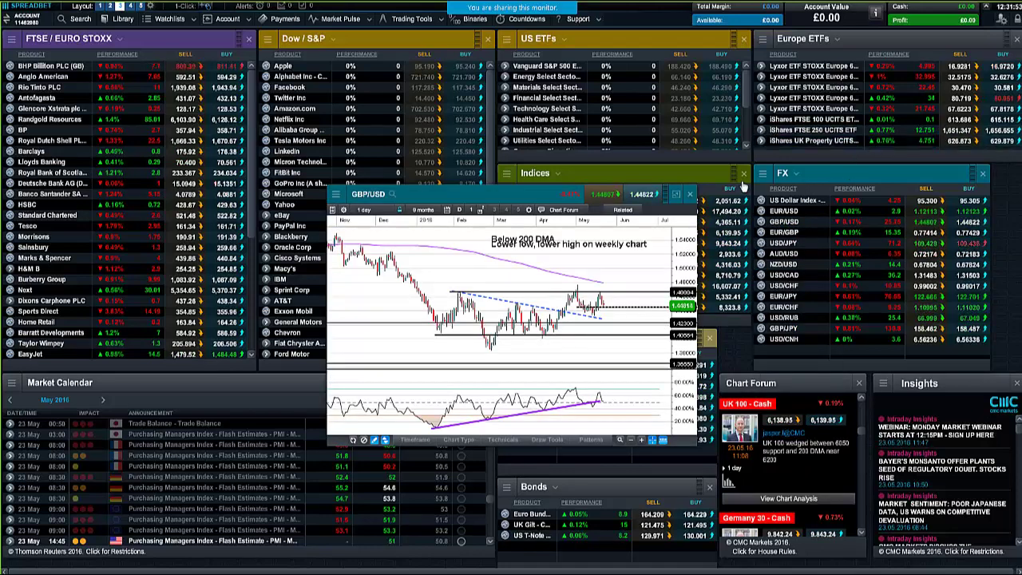
click(677, 194)
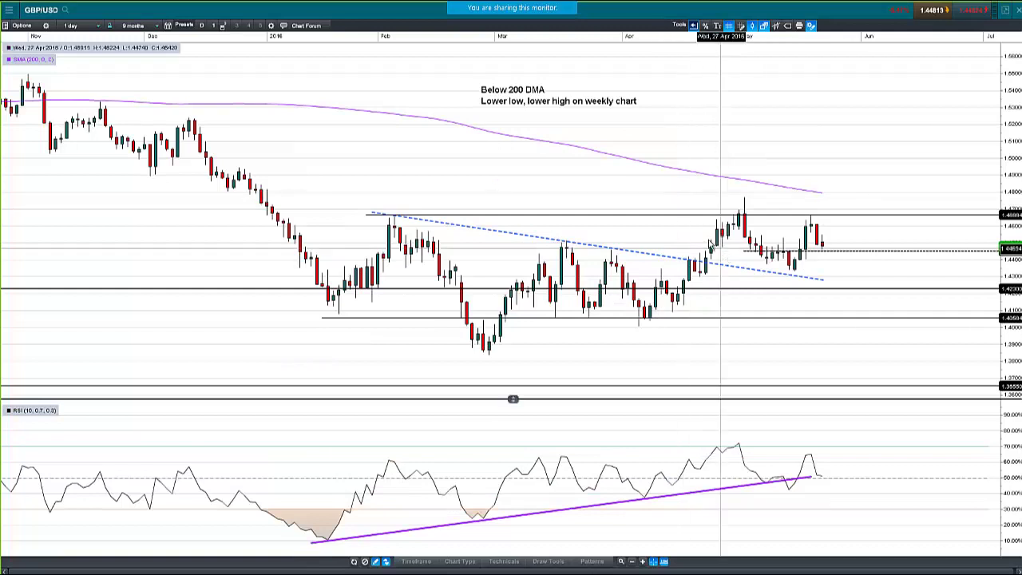
Delete the text notes "Lower low, lower high on weekly chart" and "Below 200 DMA" from the GBP/USD chart
click(655, 98)
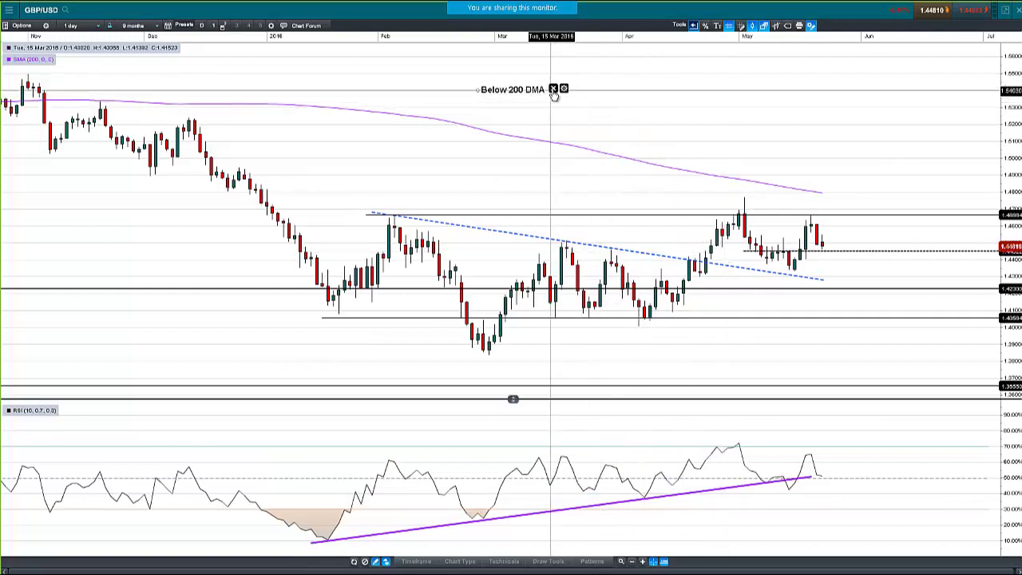
click(565, 88)
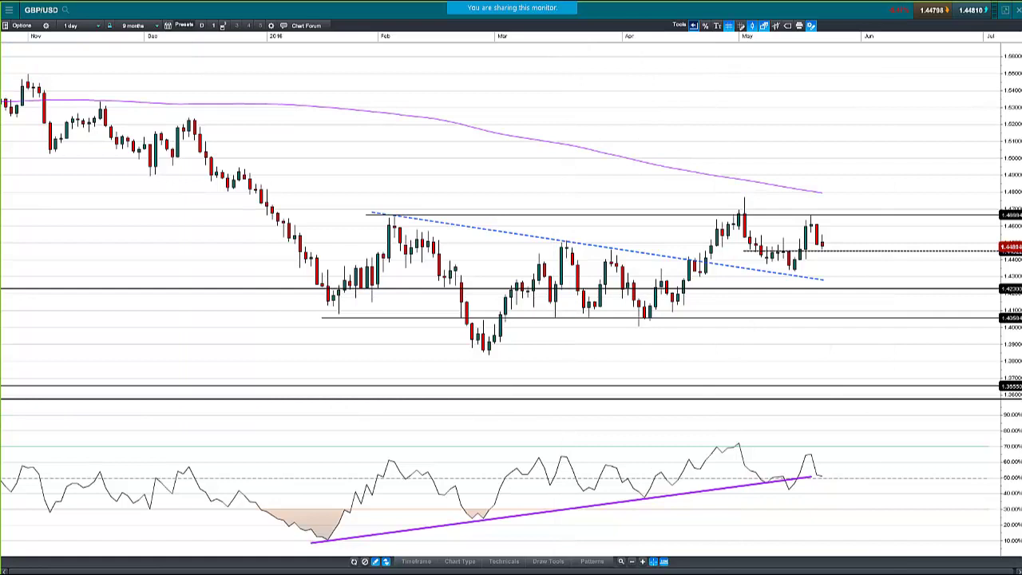
Trace the GBP/USD resistance line from the early-February high across the early-May peak to the latest May high
mouse_move(396, 217)
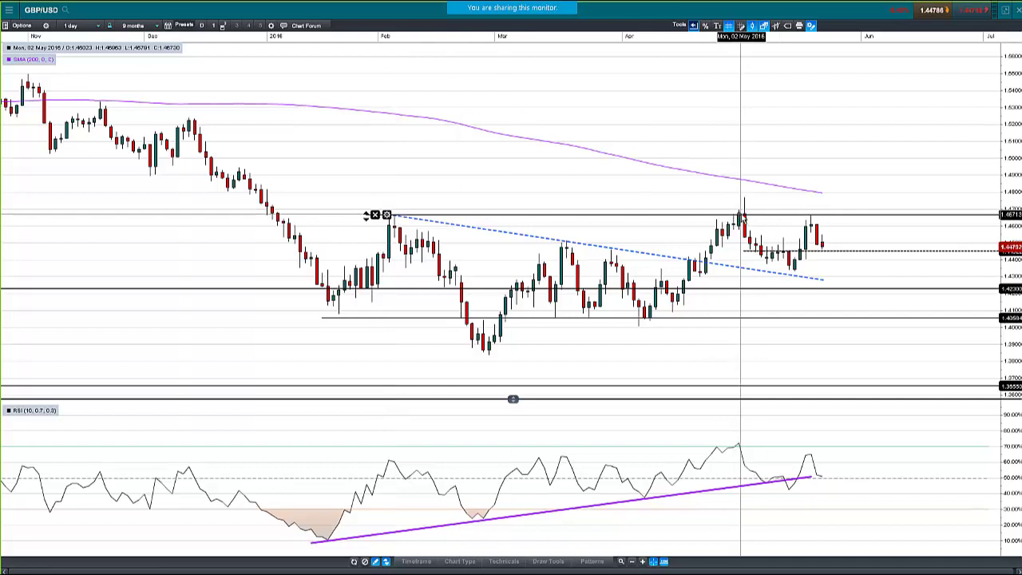
drag(743, 206, 743, 213)
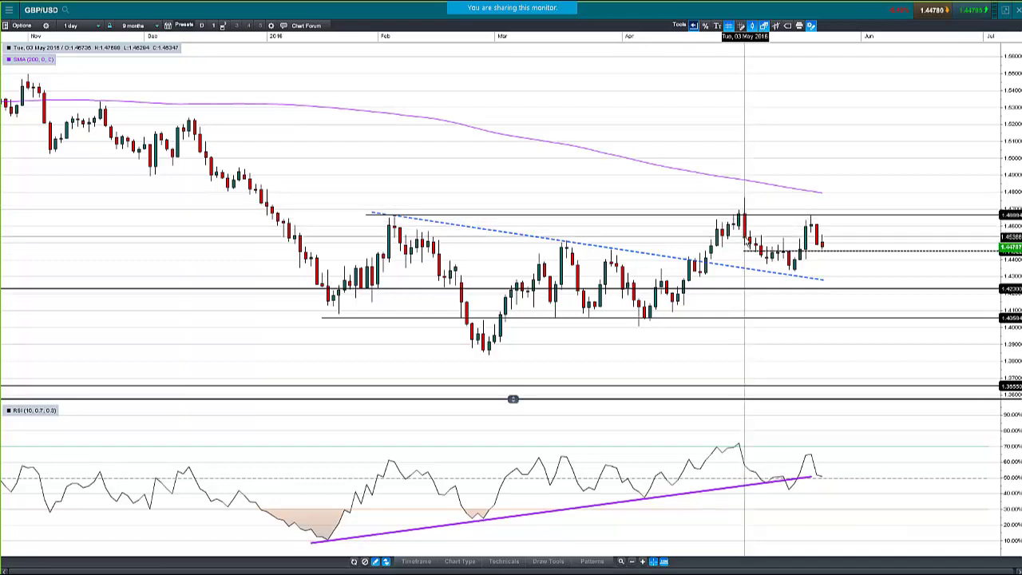
mouse_move(746, 251)
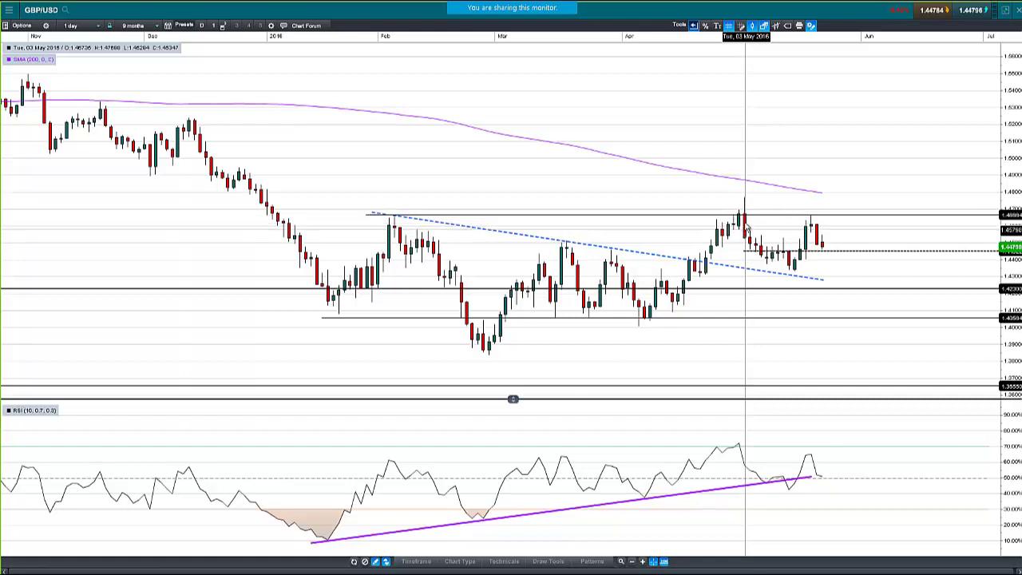
click(790, 215)
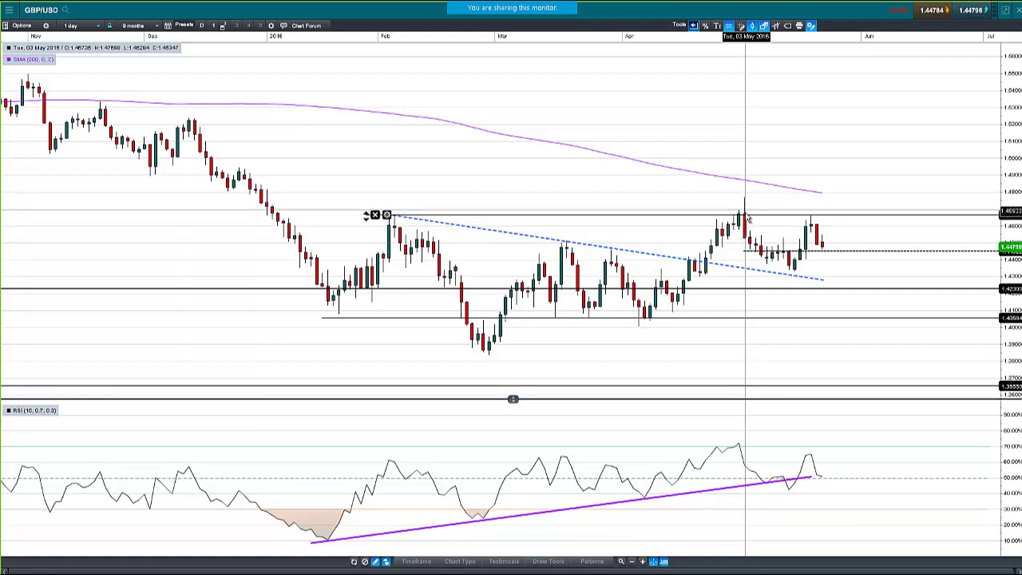
click(820, 220)
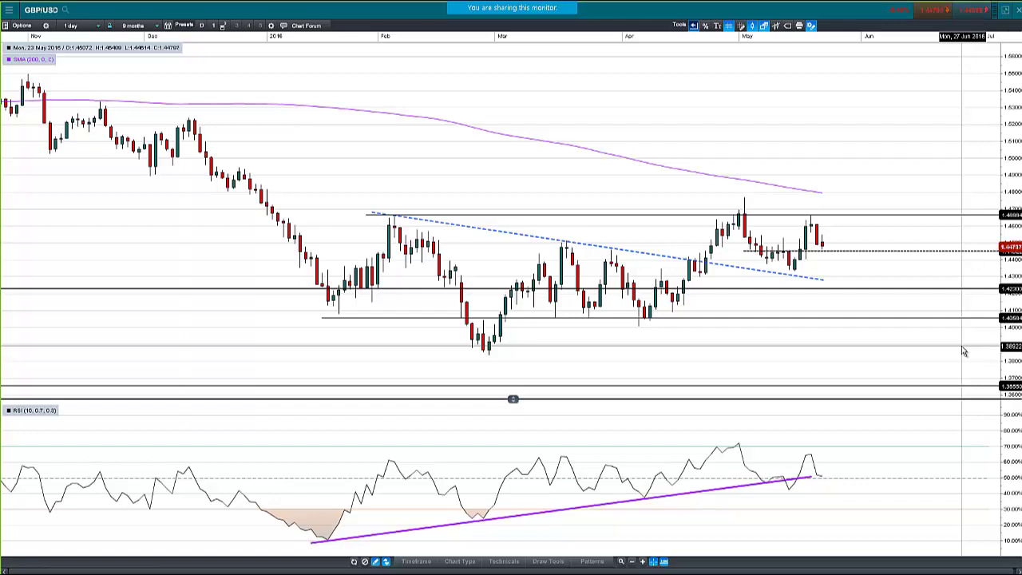
Examine the GBP/USD decline since 20 May in 4-hour candles, and return the chart to 1-day candles
scroll(885, 258, up, 4)
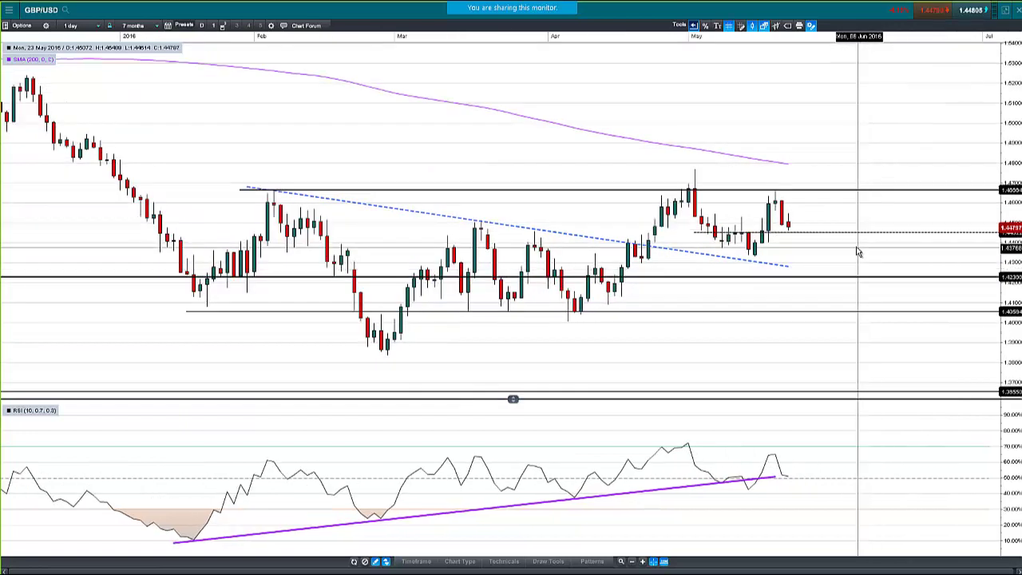
click(70, 26)
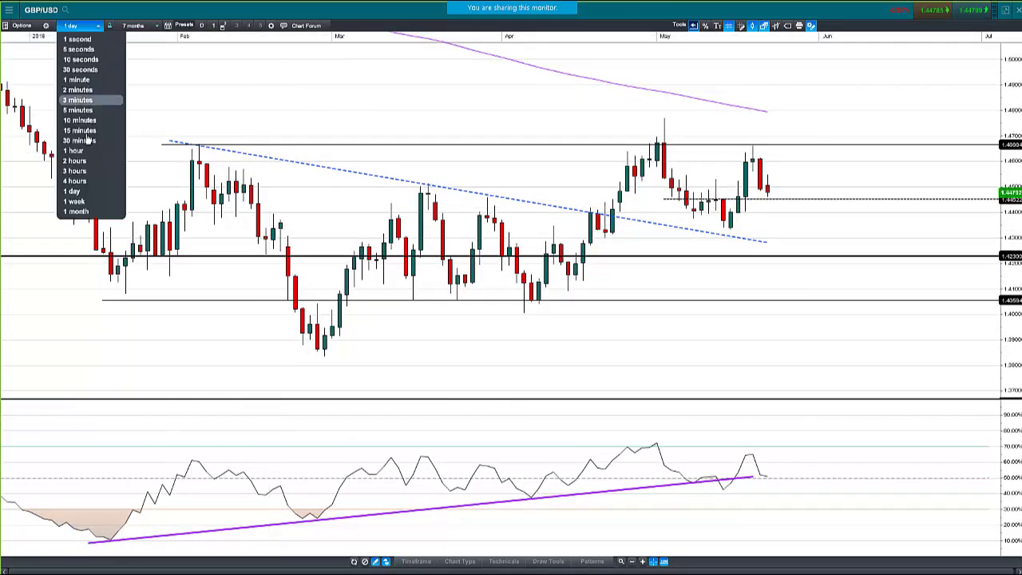
click(76, 119)
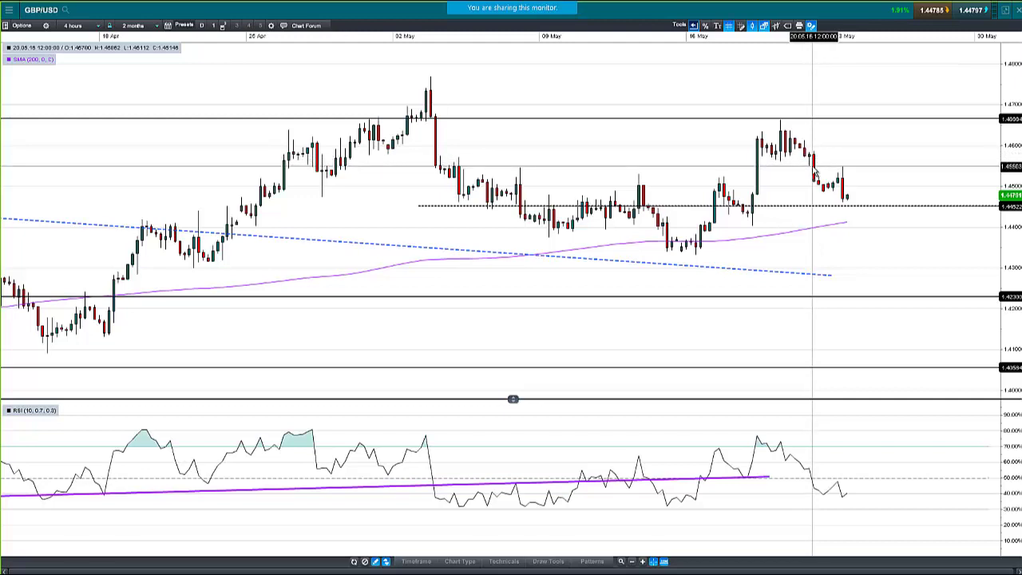
mouse_move(815, 174)
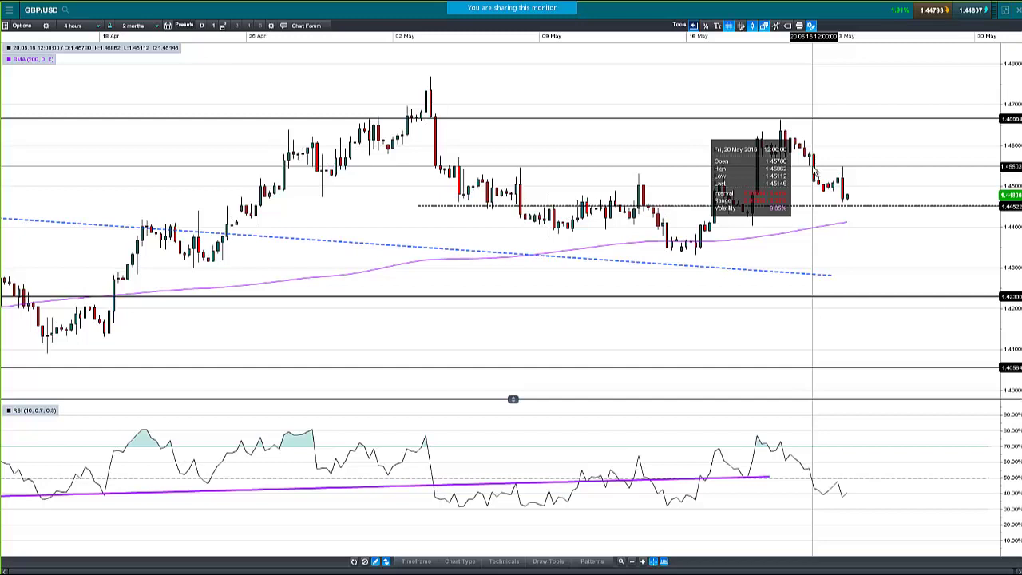
click(76, 25)
click(76, 191)
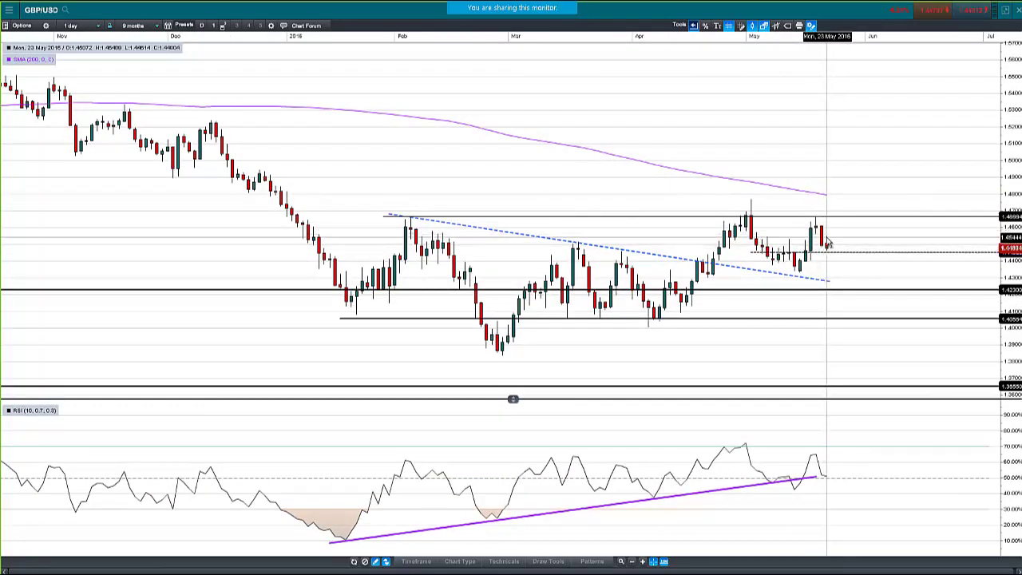
Switch GBP/USD to 4-hour candles again to check price against the moving average, and restore the 1-day interval
click(72, 27)
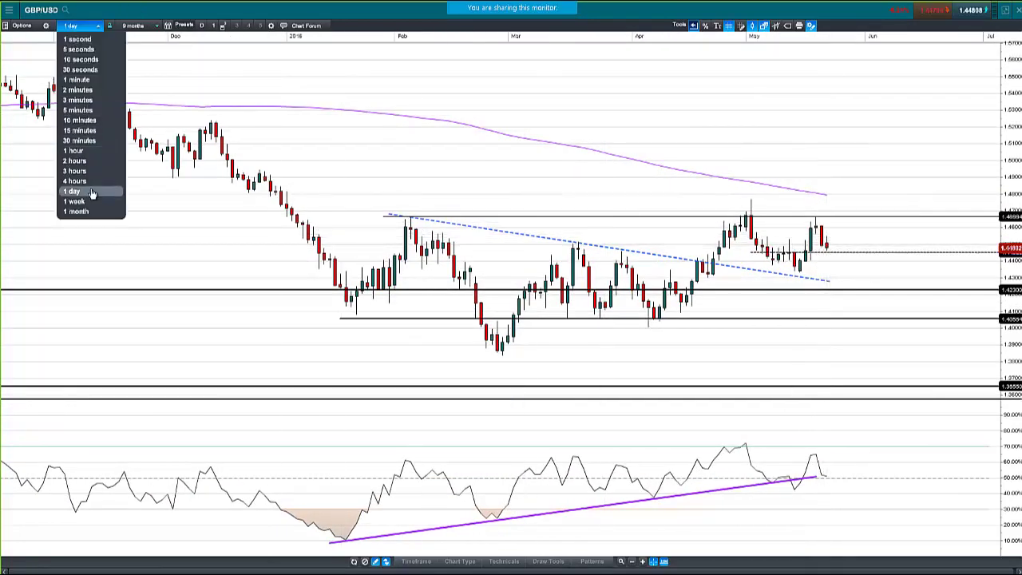
click(86, 181)
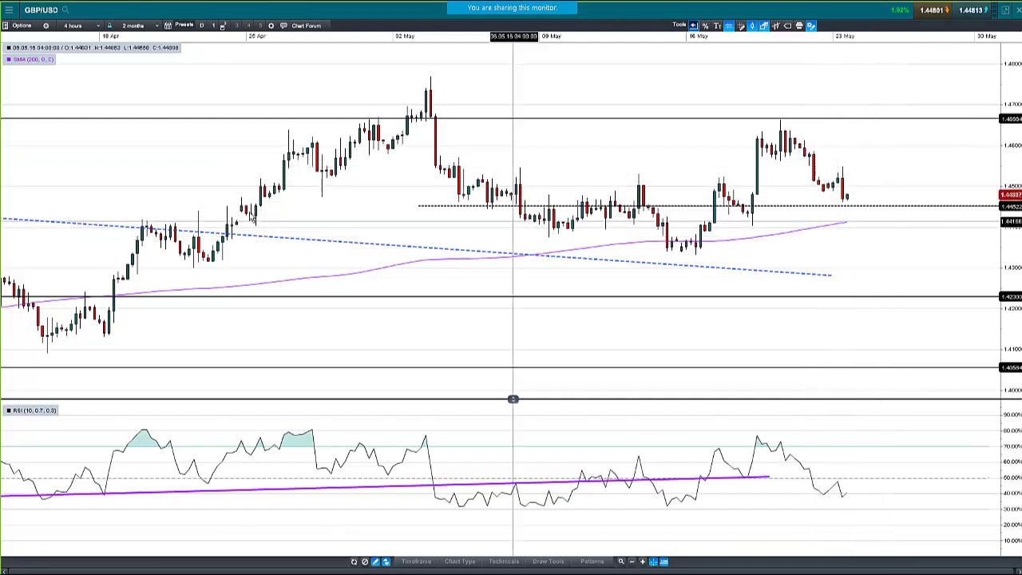
click(71, 26)
click(83, 201)
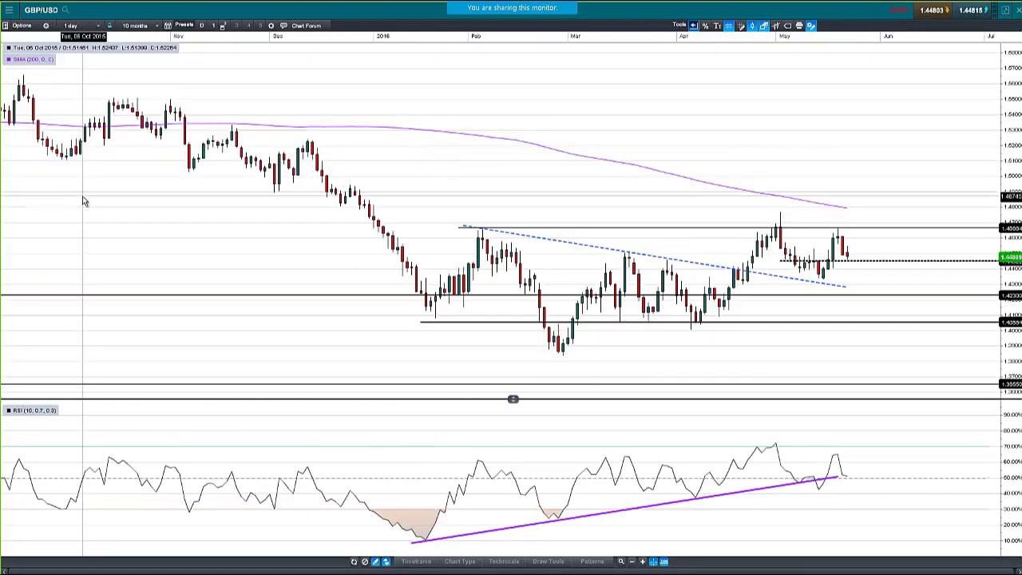
mouse_move(84, 200)
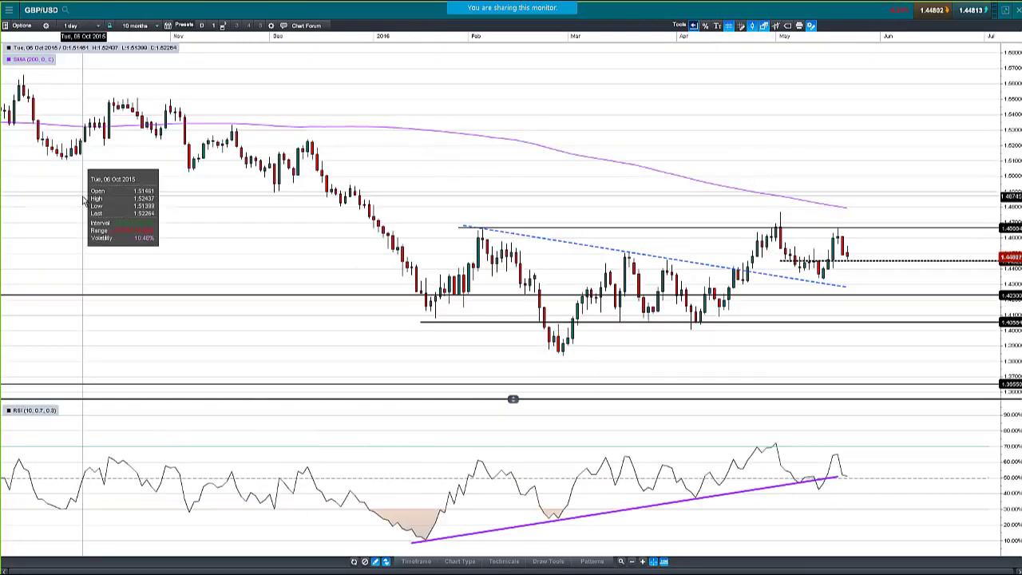
Extend the falling blue dashed GBP/USD trendline forward to about the start of June
scroll(767, 240, up, 5)
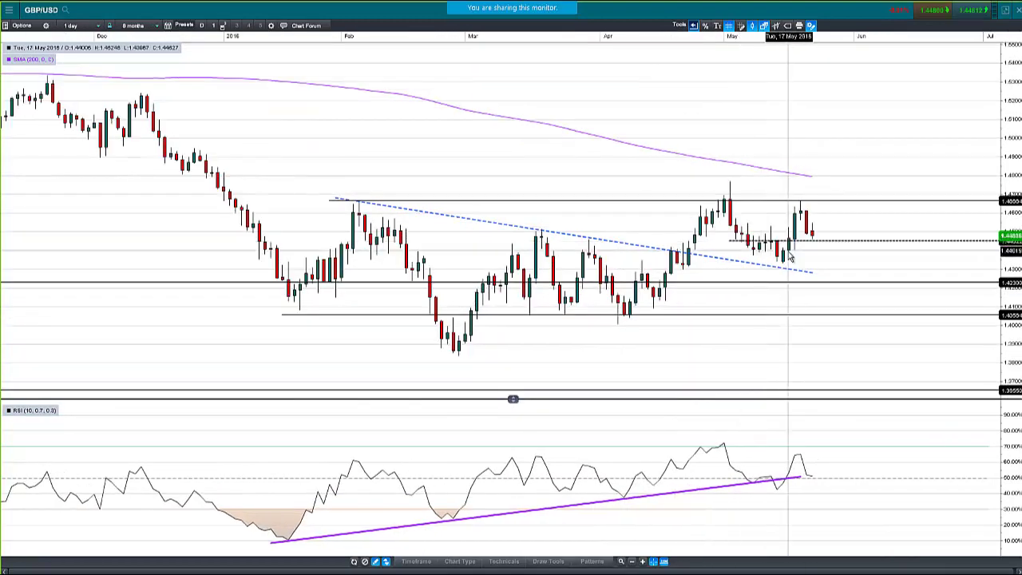
drag(690, 250, 706, 201)
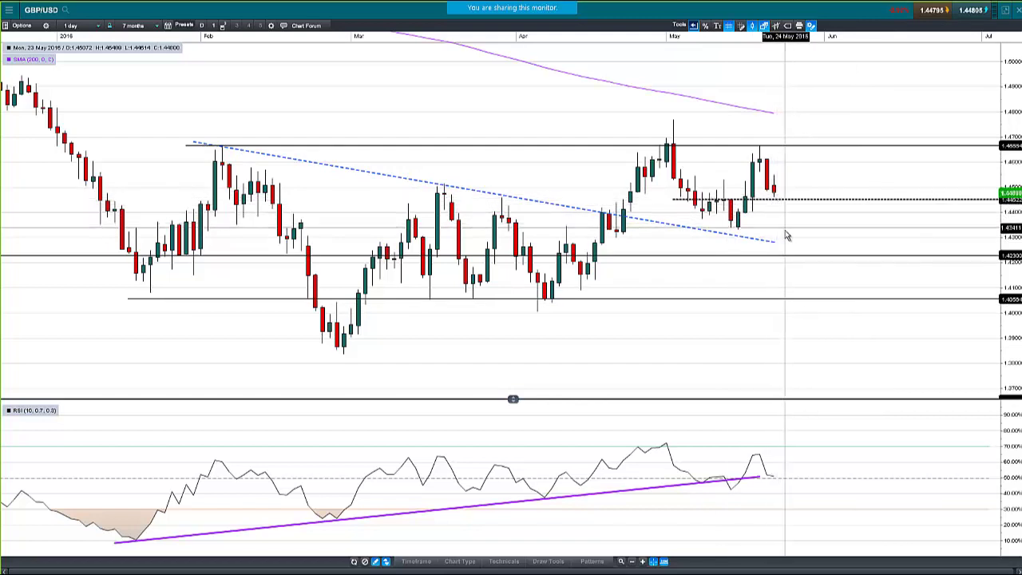
drag(778, 247, 823, 245)
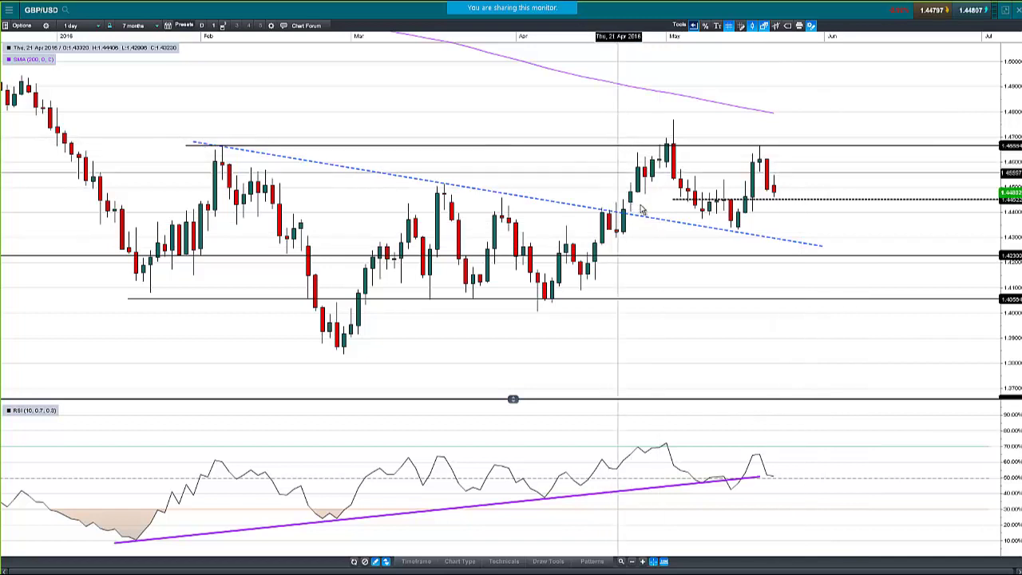
click(791, 242)
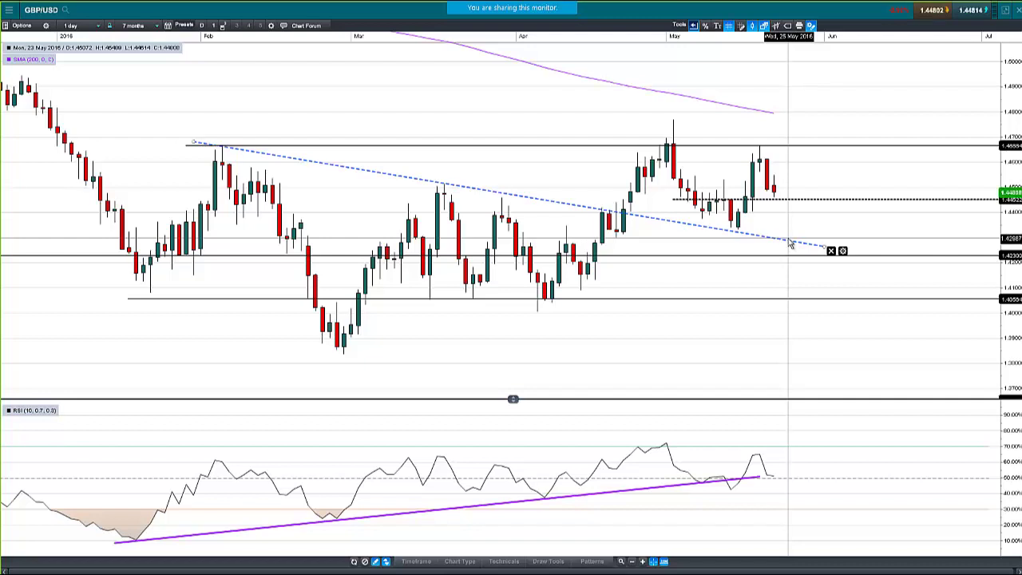
Examine GBP/USD's potential supports along the falling blue dashed trendline and the horizontal line at the spring lows
click(789, 244)
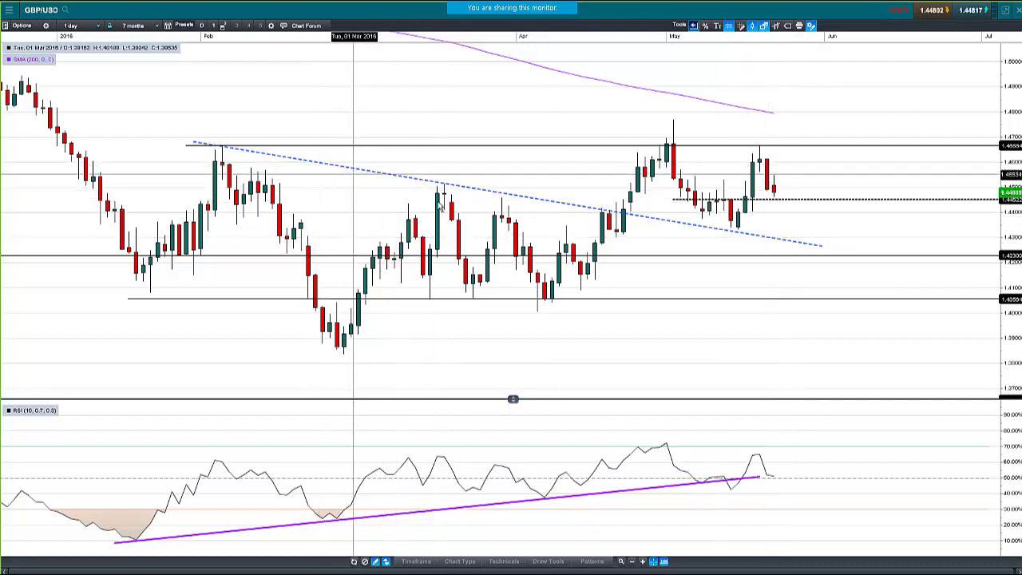
mouse_move(741, 239)
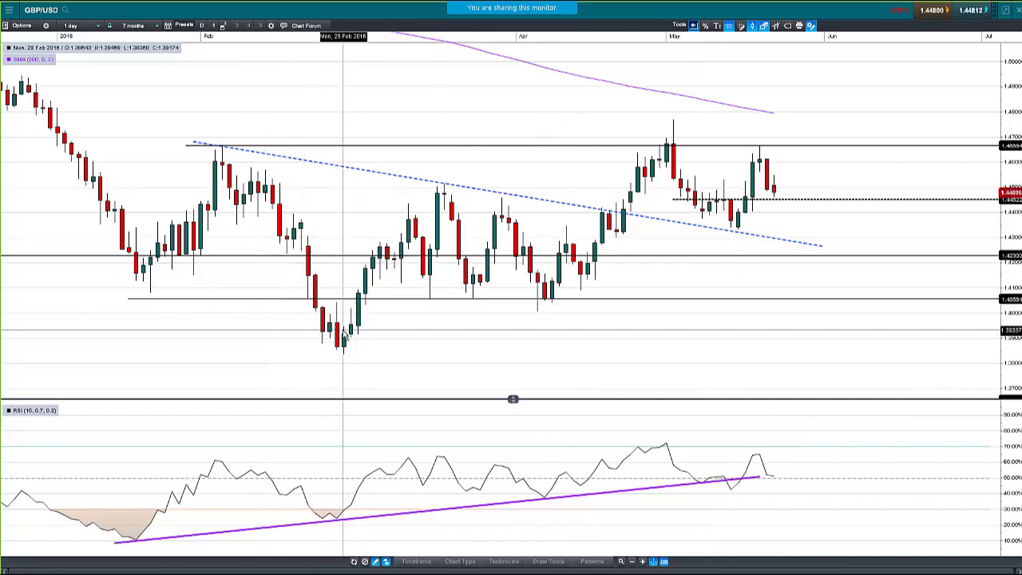
mouse_move(346, 300)
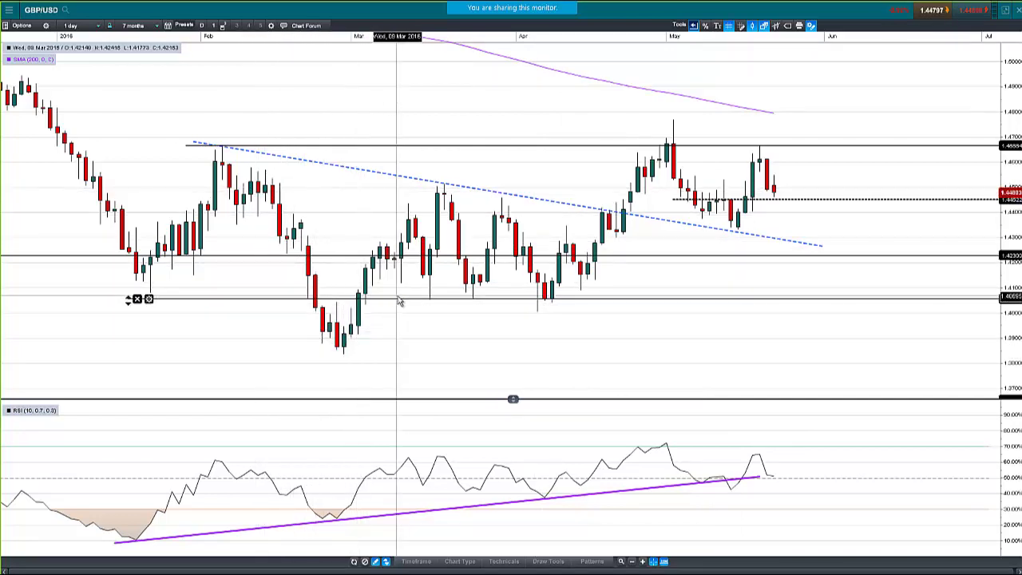
mouse_move(403, 303)
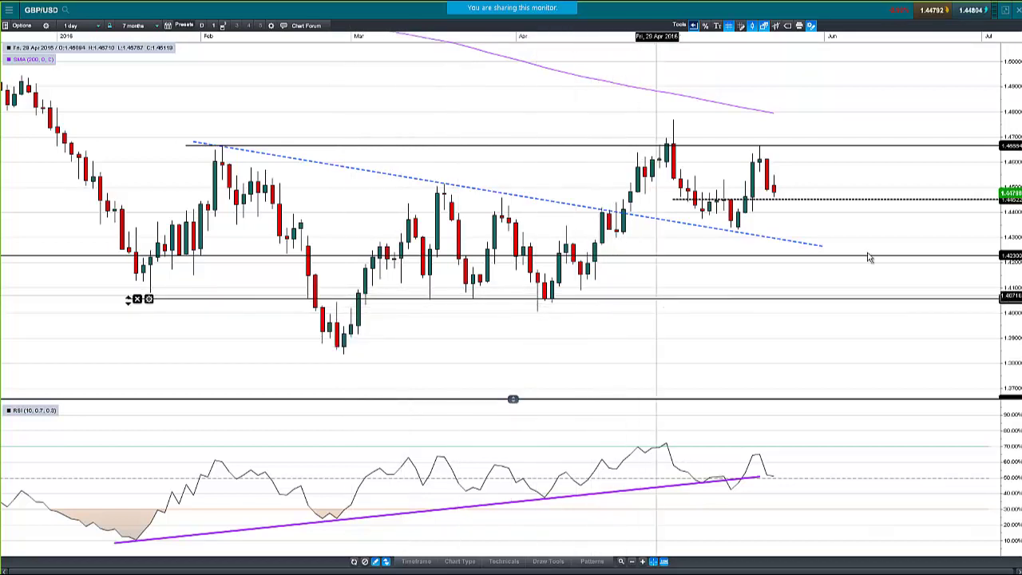
mouse_move(789, 304)
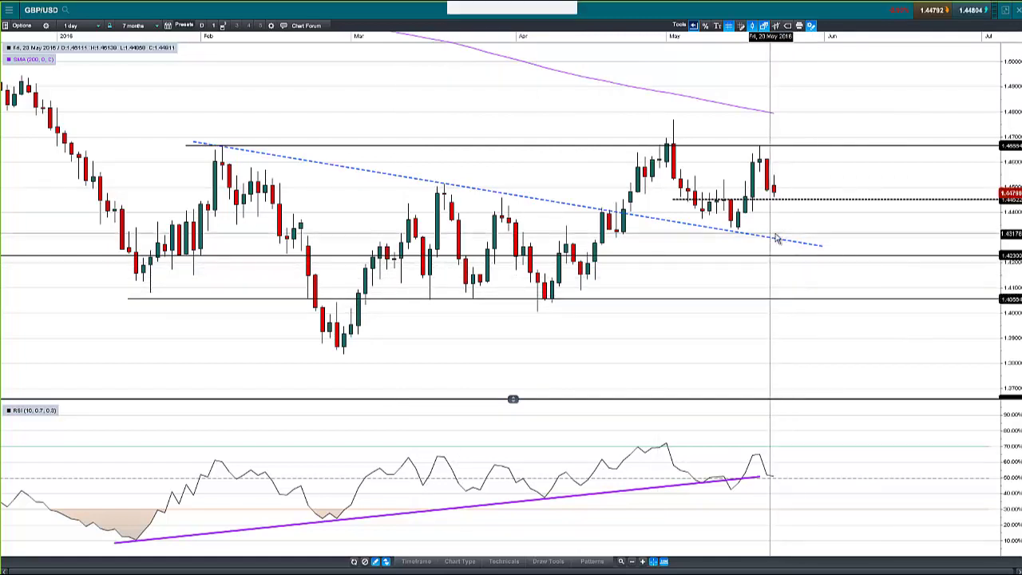
mouse_move(789, 243)
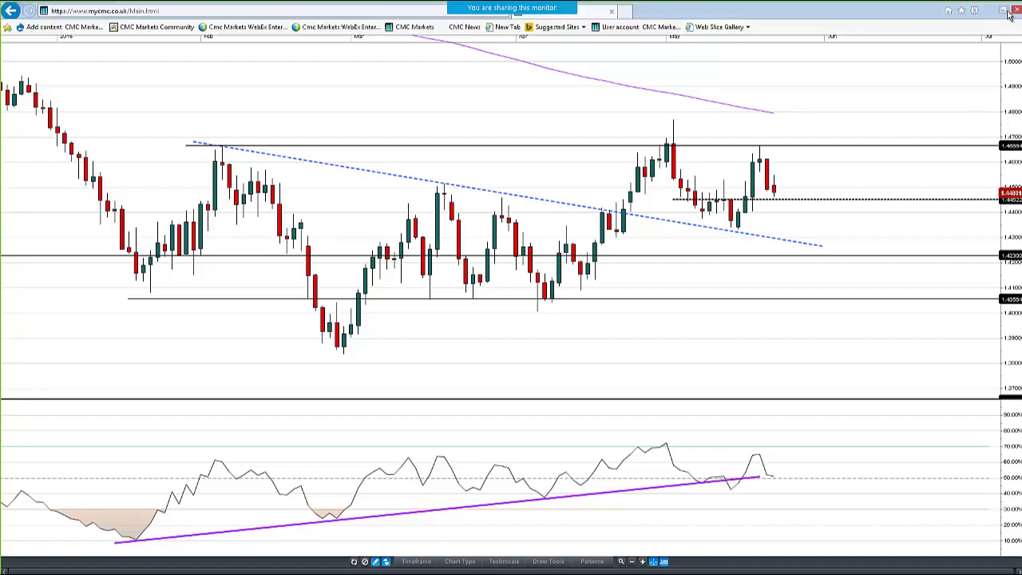
Close the chart's browser window, reopen the CMC Markets platform from a browser, and log in to the live account with the account password
click(1016, 11)
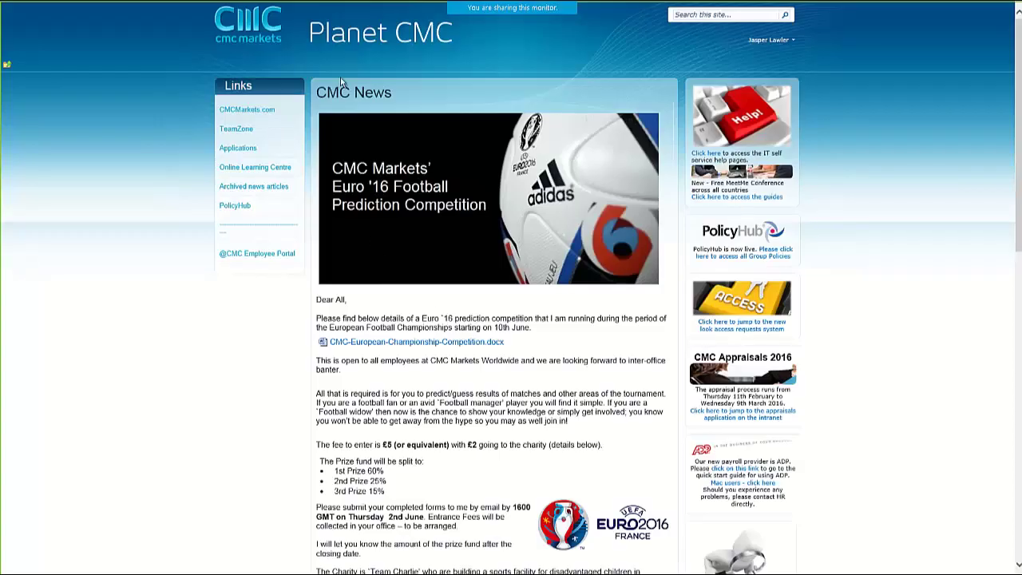
mouse_move(557, 6)
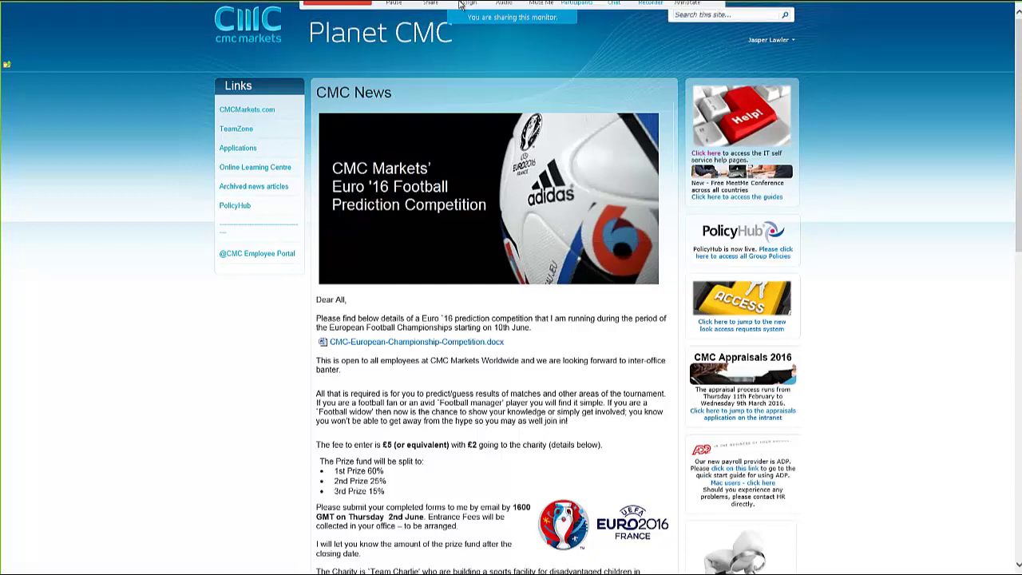
mouse_move(175, 16)
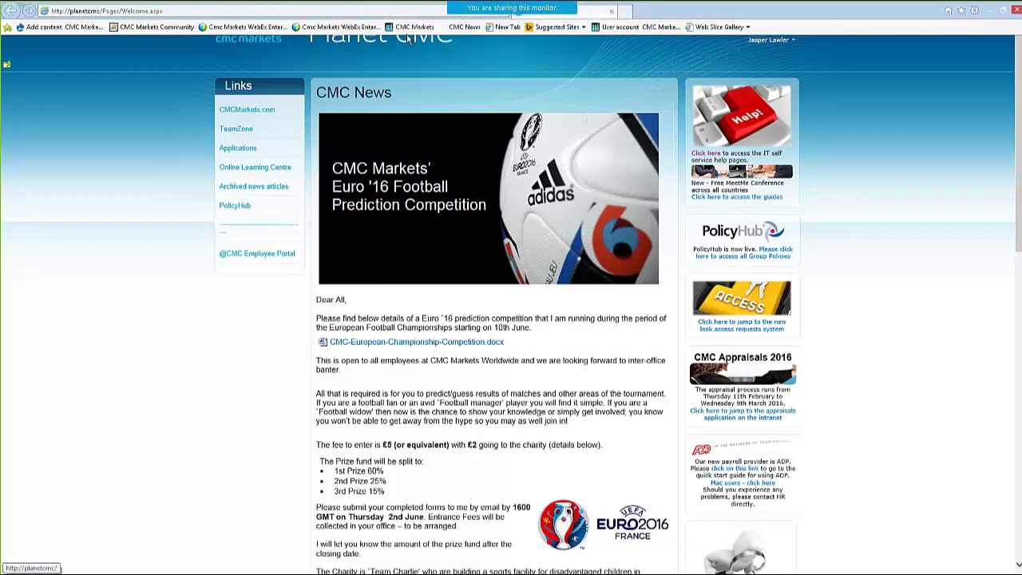
click(410, 27)
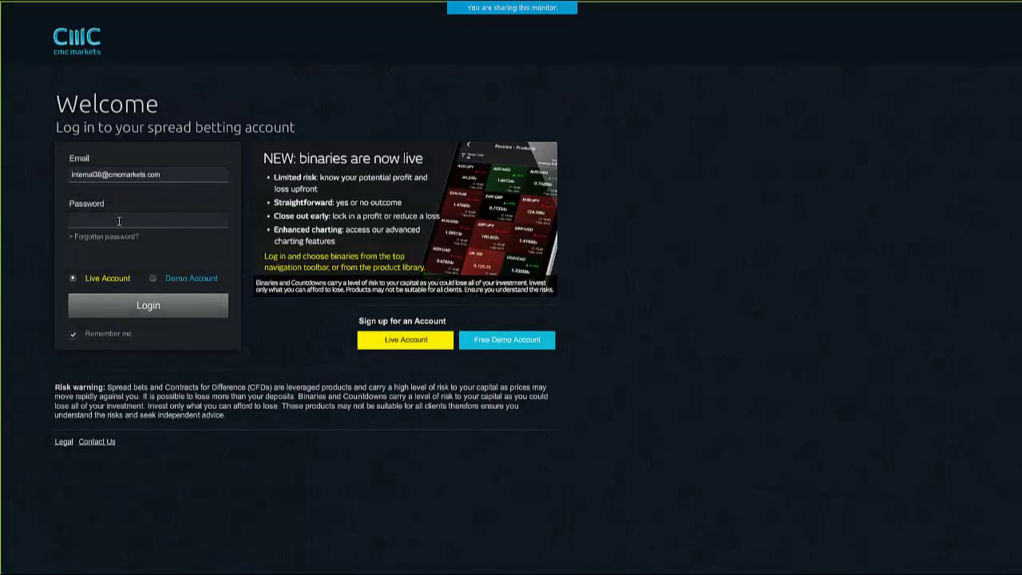
click(119, 221)
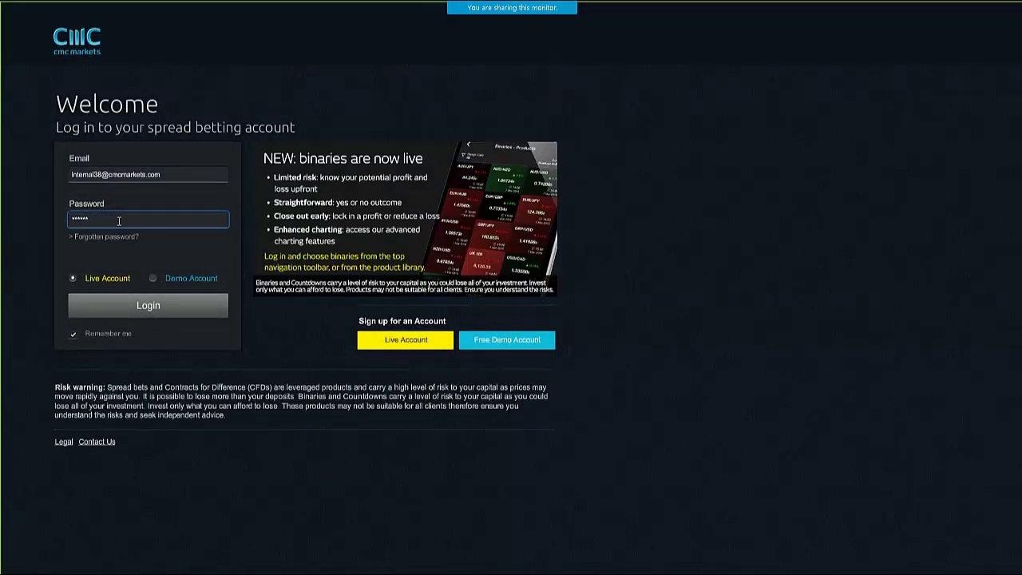
key(Return)
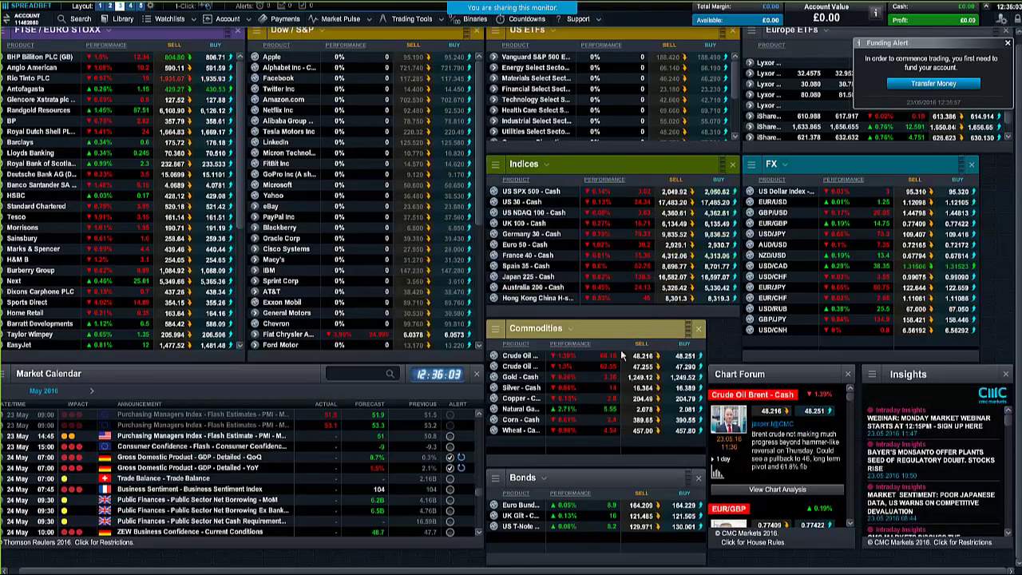
Open the saved Crude Oil Brent - Cash chart full size and dismiss the funding alert
click(494, 356)
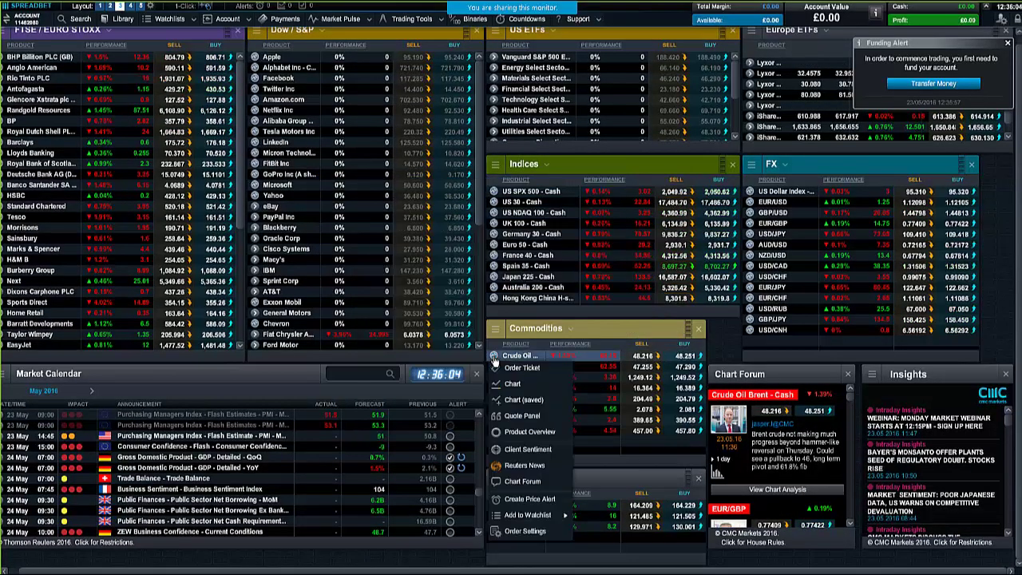
click(546, 404)
scroll(607, 354, up, 2)
drag(767, 194, 867, 164)
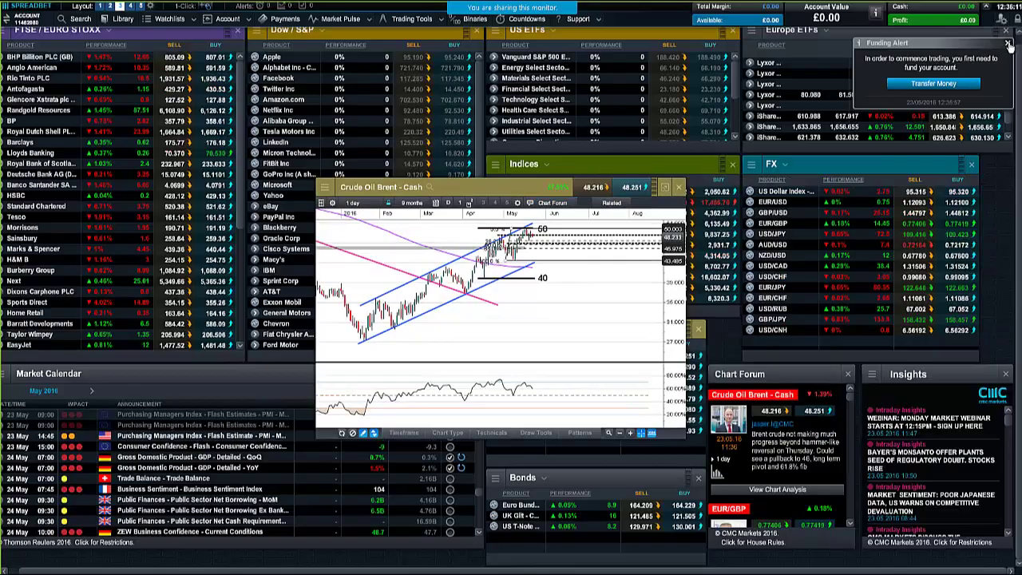
click(1008, 44)
click(665, 187)
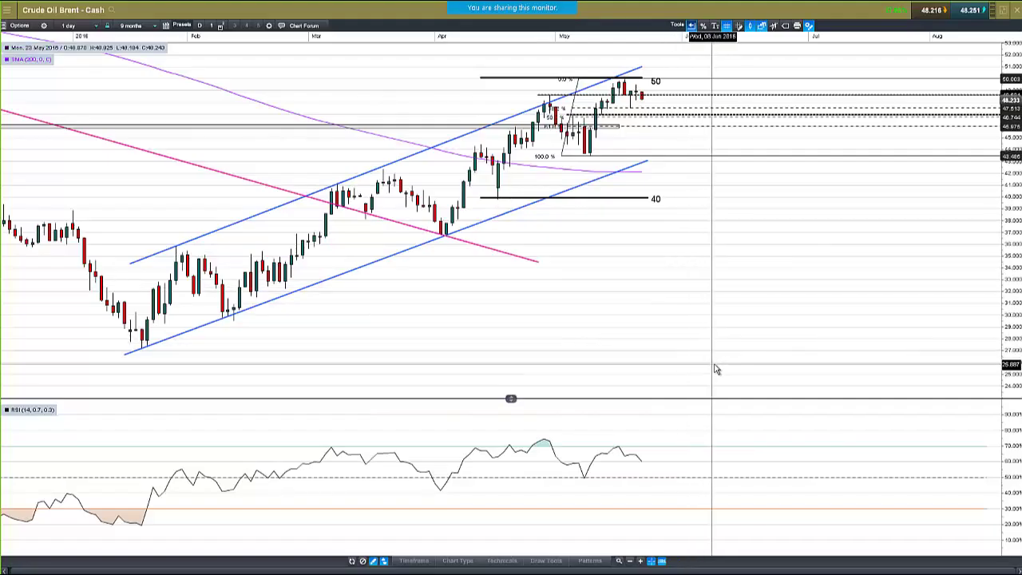
Examine Brent's recent price action against the 50 level, the rising blue channel and the Fibonacci retracement levels
scroll(714, 369, down, 1)
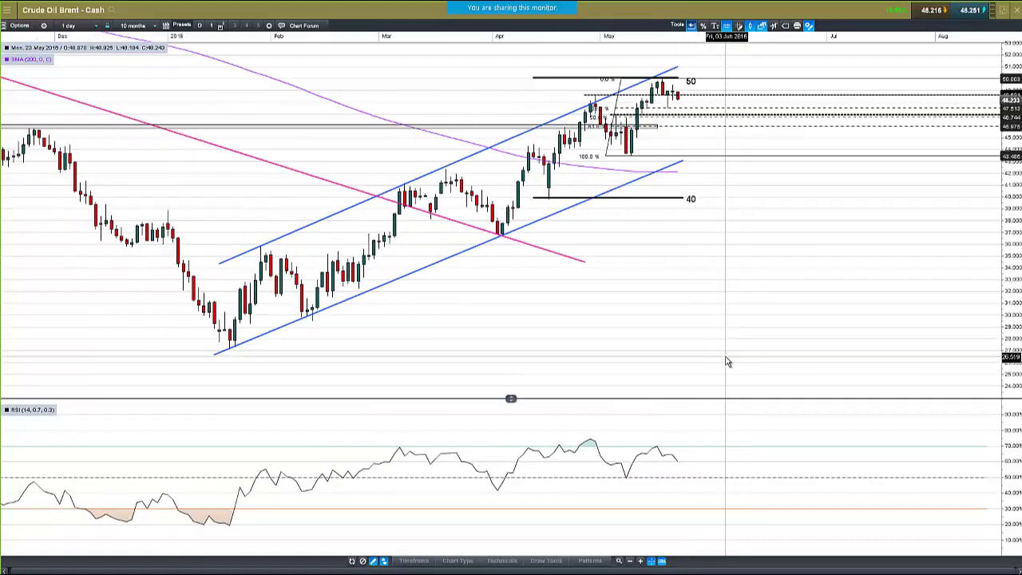
scroll(751, 308, up, 1)
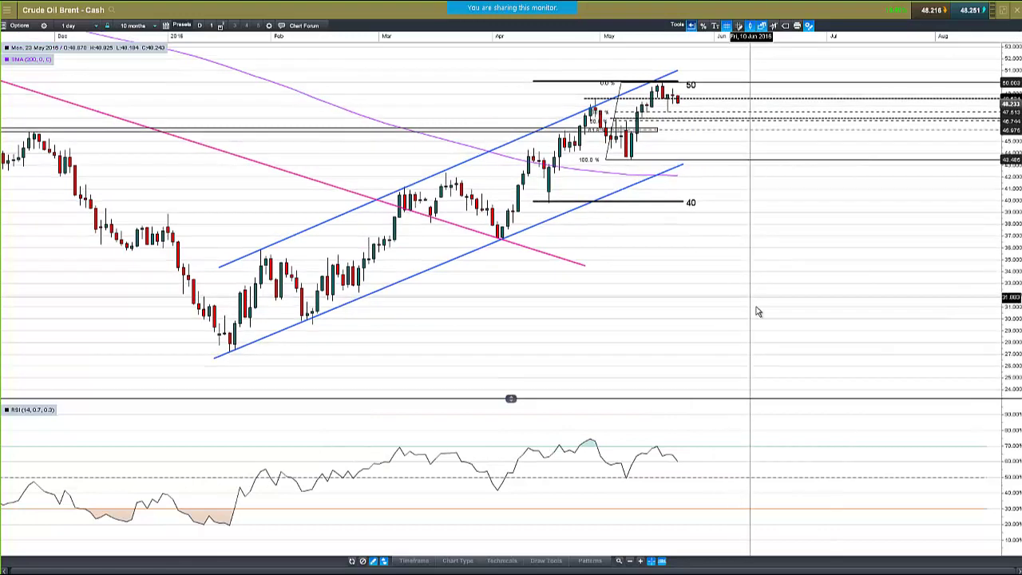
scroll(753, 295, up, 1)
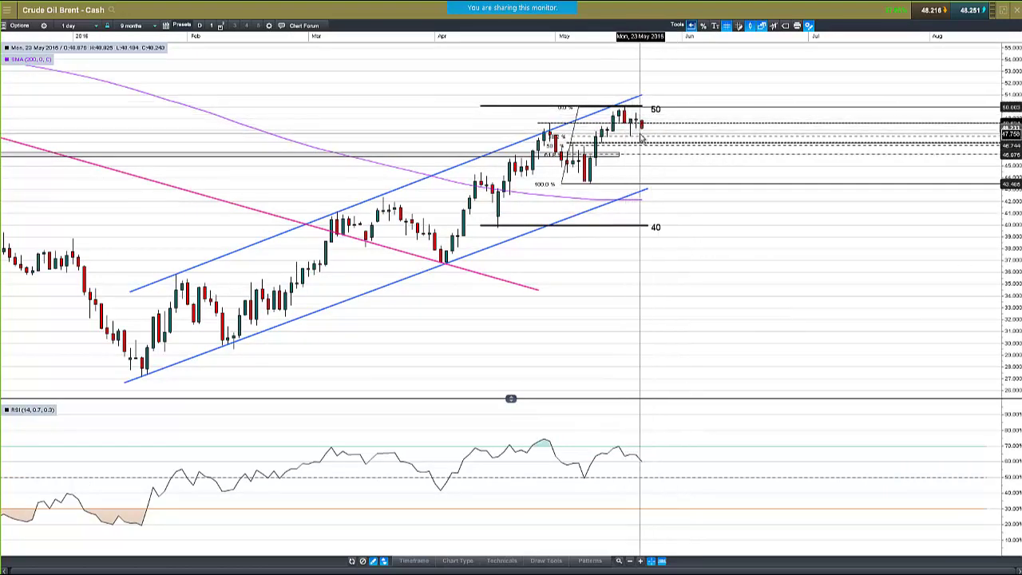
scroll(631, 142, up, 2)
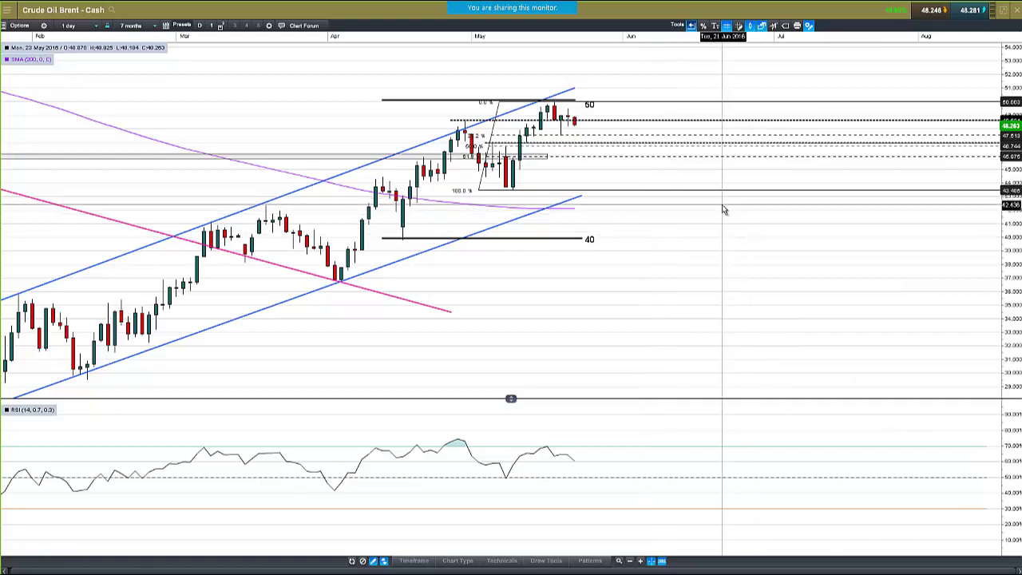
scroll(671, 185, down, 1)
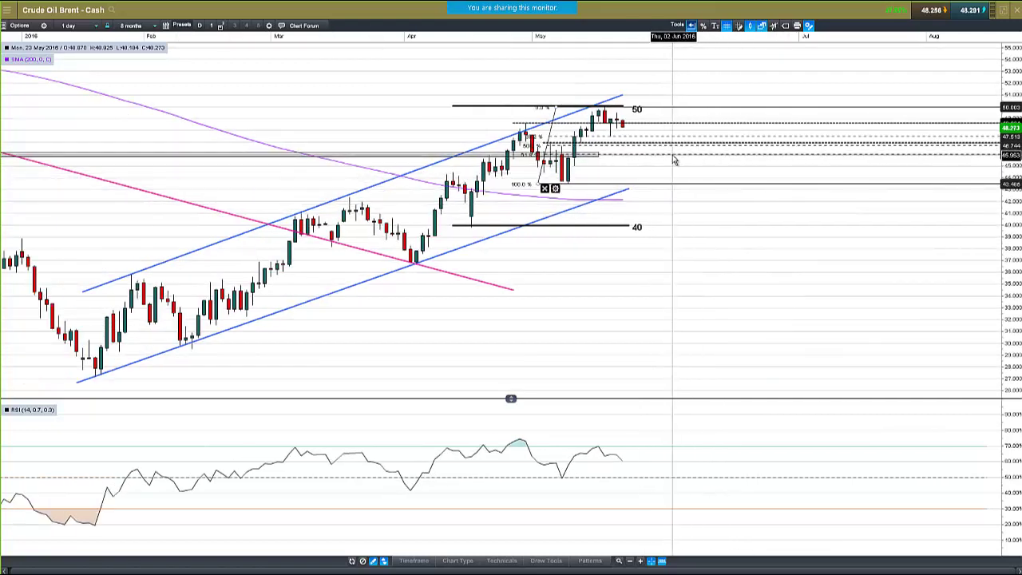
Compare Brent's horizontal support band with price action back to autumn 2015, and inspect the May candles around the dotted levels
scroll(673, 160, down, 4)
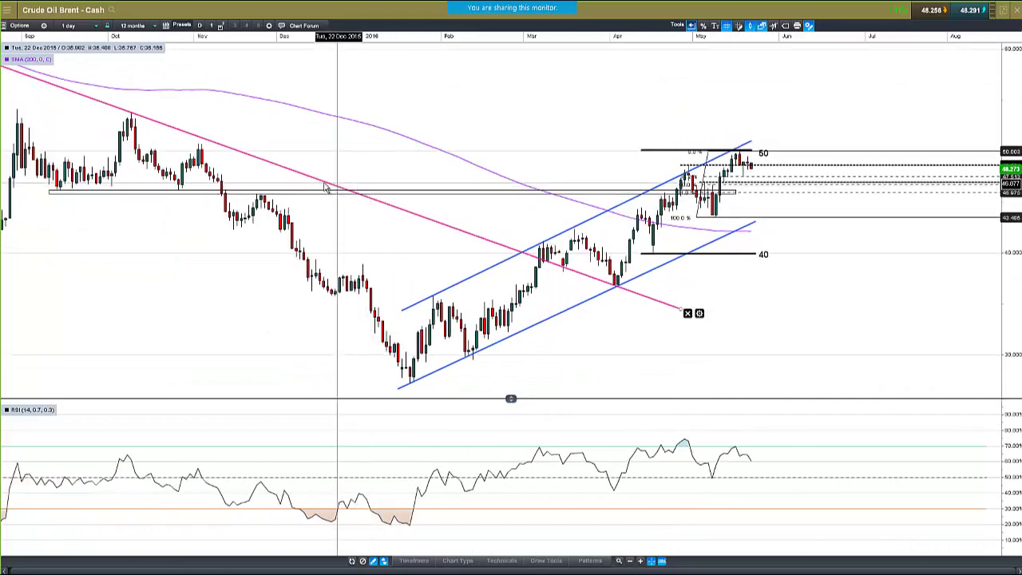
scroll(335, 188, down, 1)
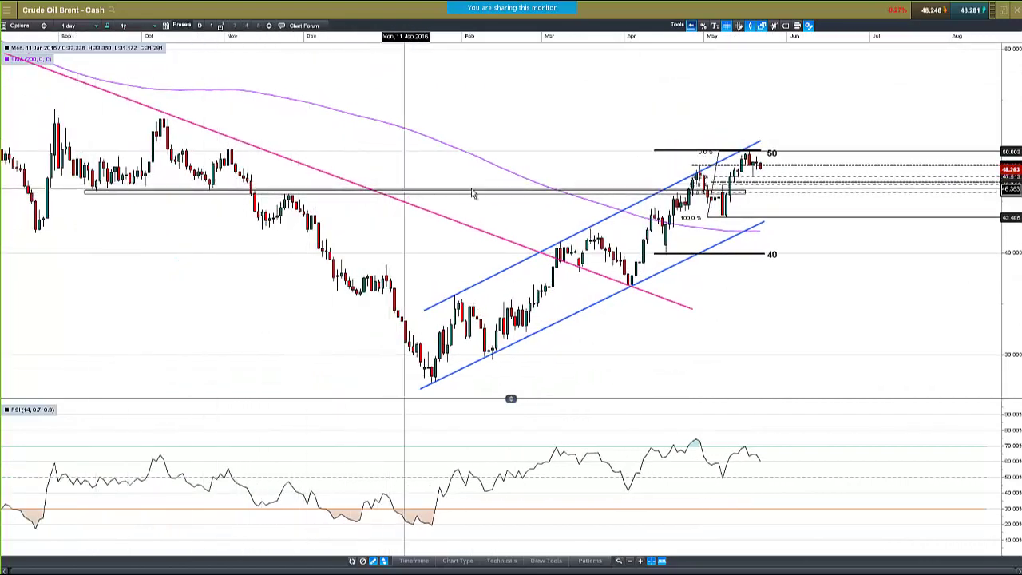
scroll(644, 211, up, 3)
scroll(671, 205, up, 3)
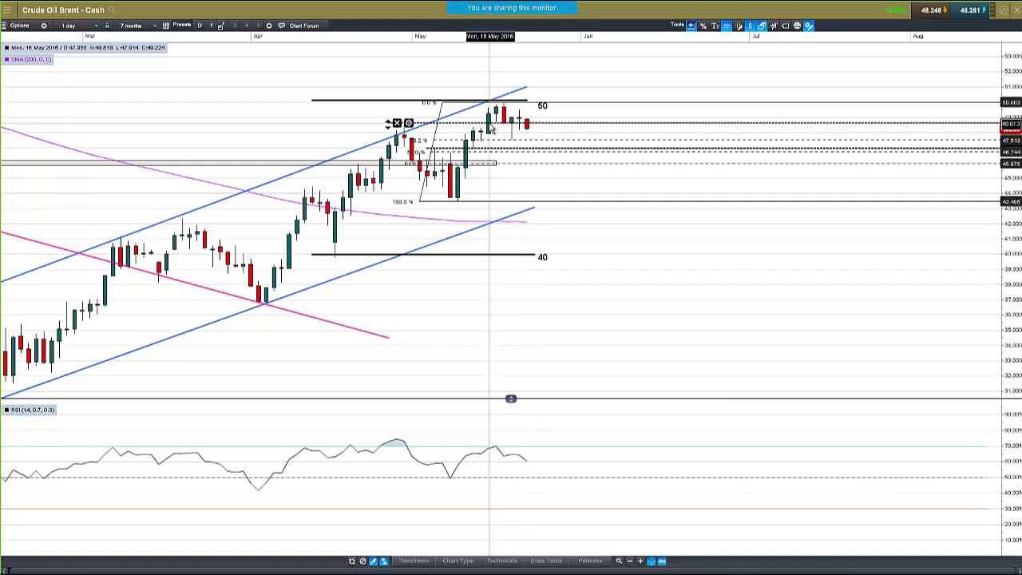
mouse_move(493, 131)
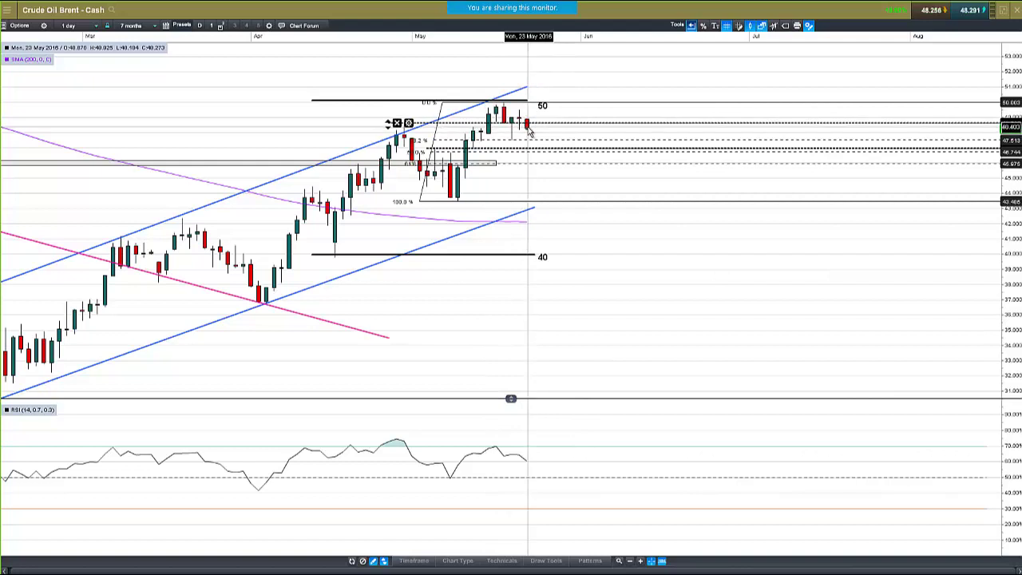
mouse_move(528, 130)
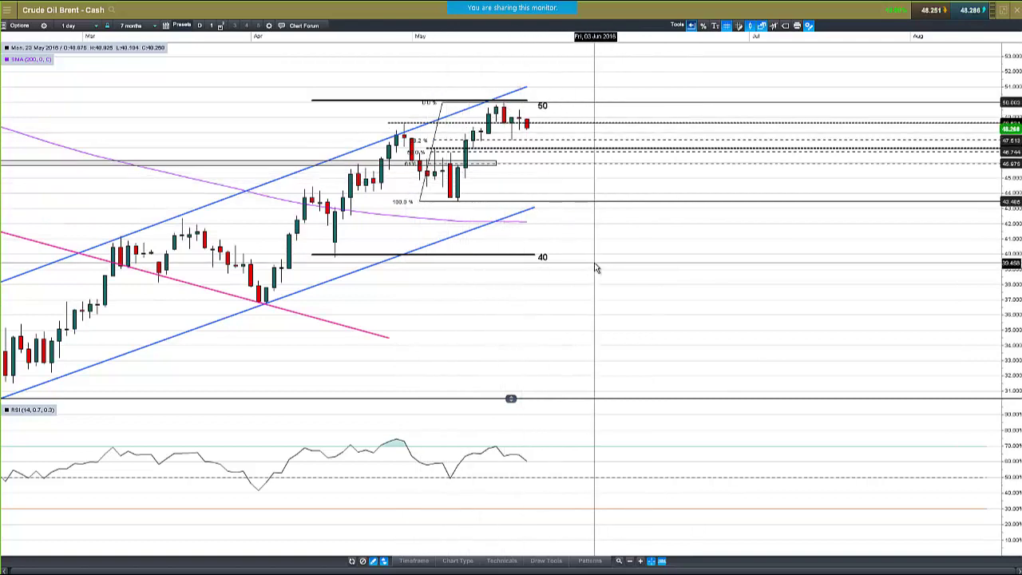
scroll(594, 270, down, 1)
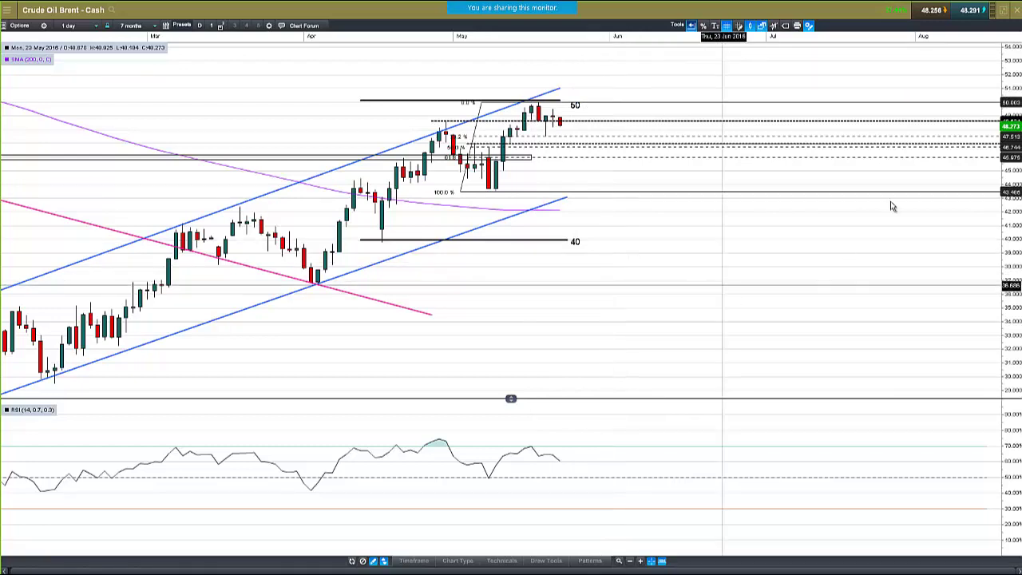
Close the Brent chart and open the saved Gold - Cash chart full size
click(1003, 9)
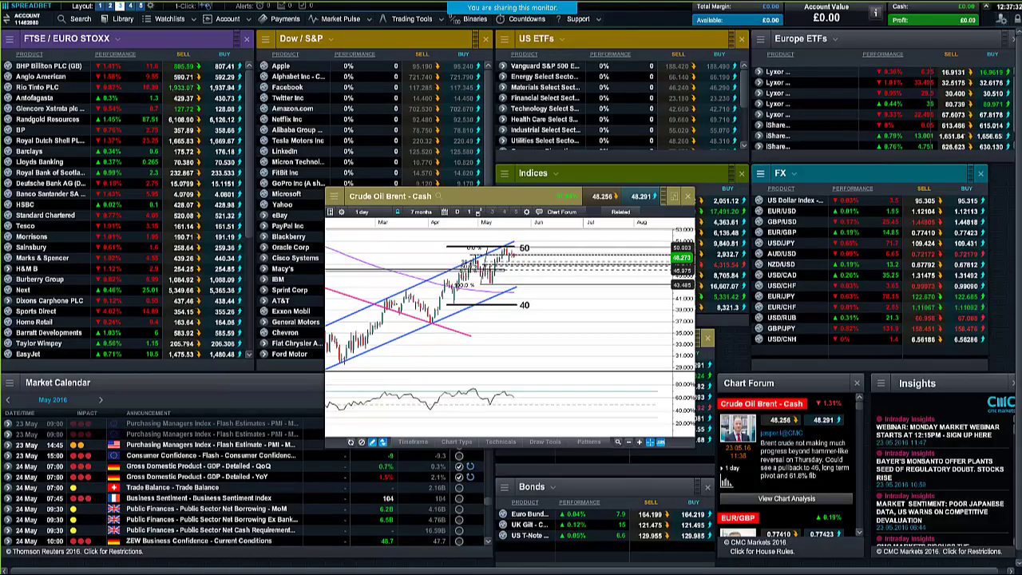
click(701, 189)
right_click(549, 388)
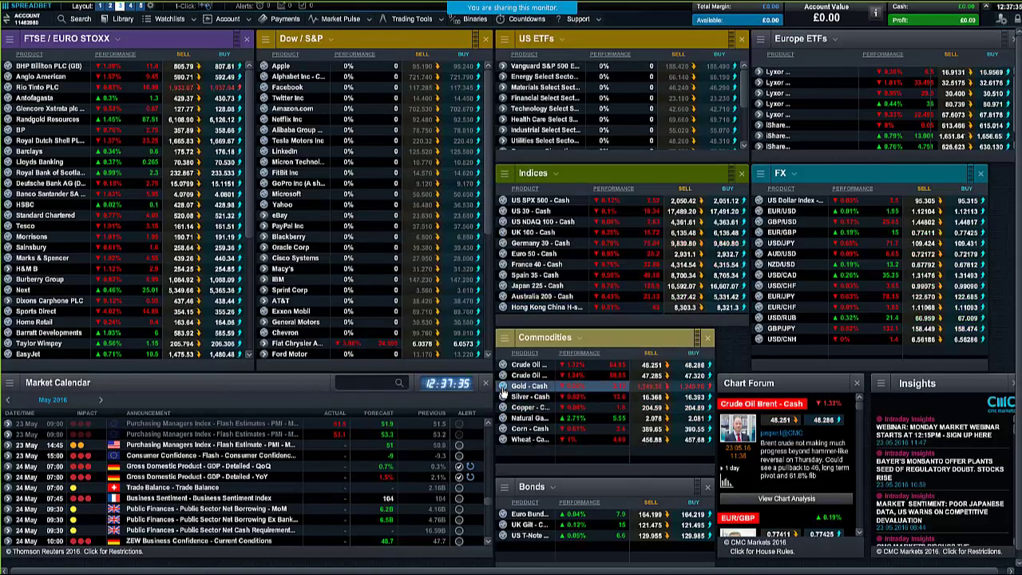
click(534, 430)
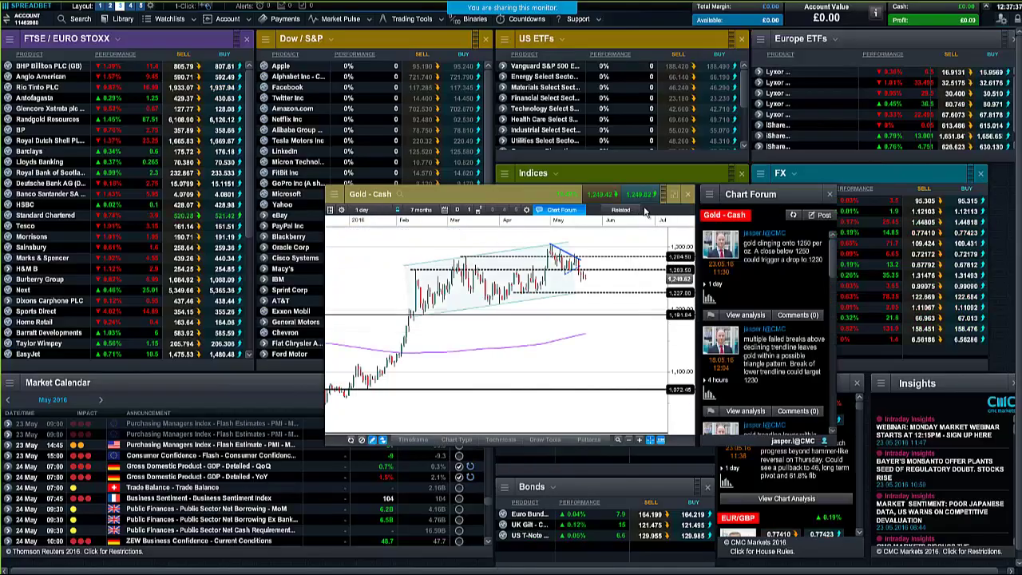
click(673, 196)
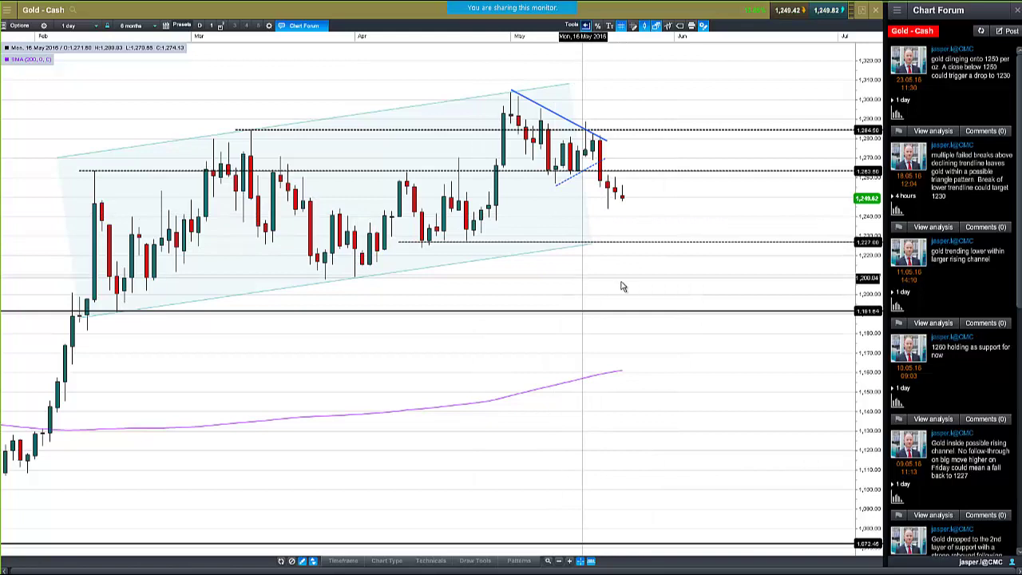
Examine gold's rising channel, the dotted support line at its lower boundary, and the May decline
mouse_move(602, 264)
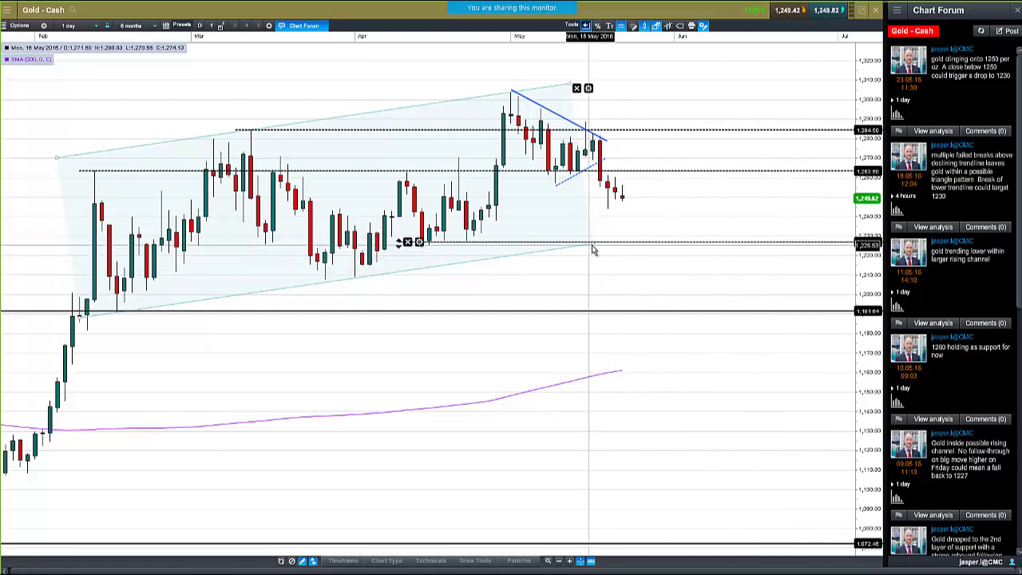
mouse_move(568, 86)
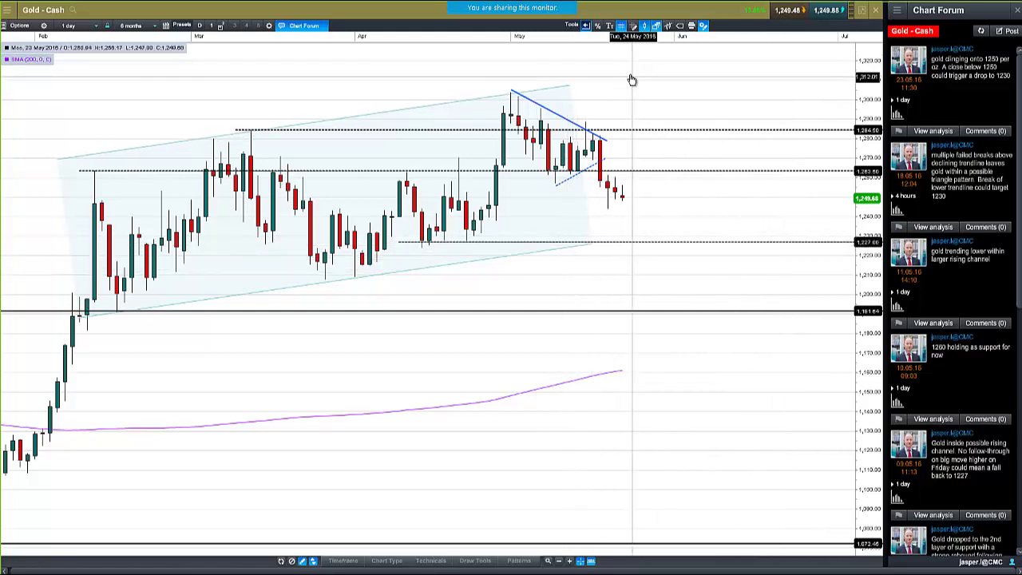
mouse_move(481, 246)
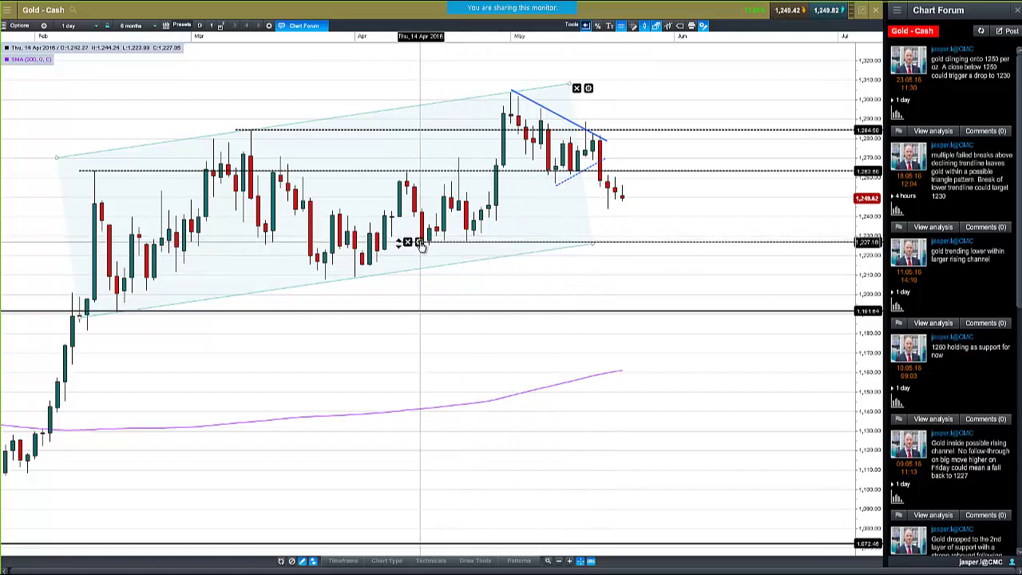
mouse_move(421, 245)
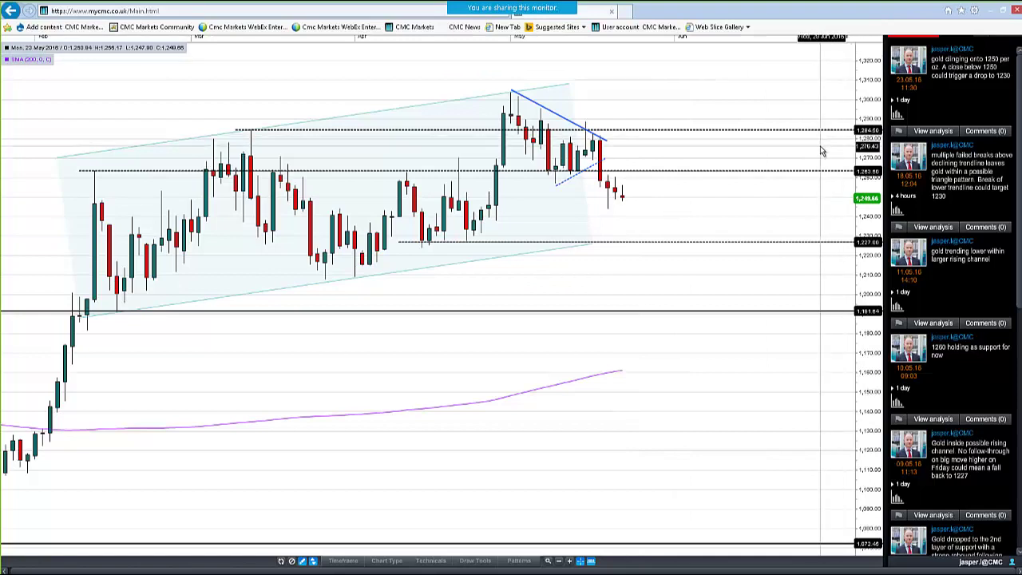
mouse_move(703, 318)
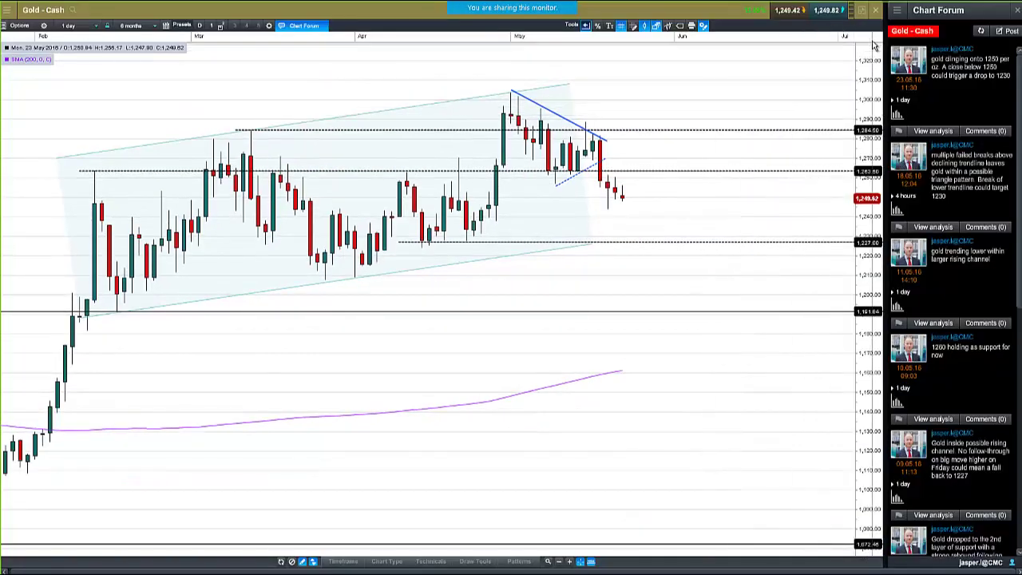
Close the gold chart and open the saved Silver - Cash chart full size
click(876, 12)
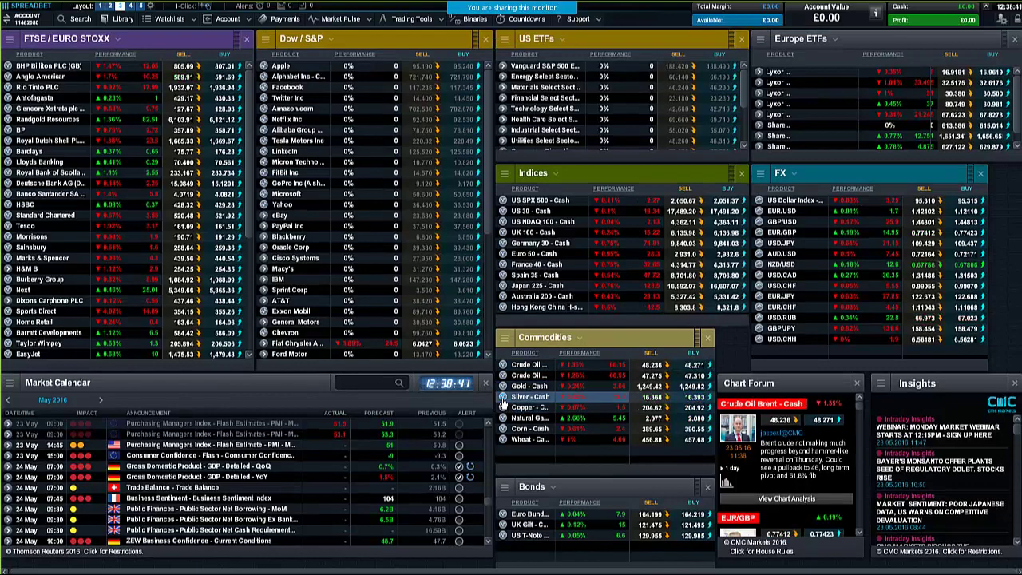
click(502, 398)
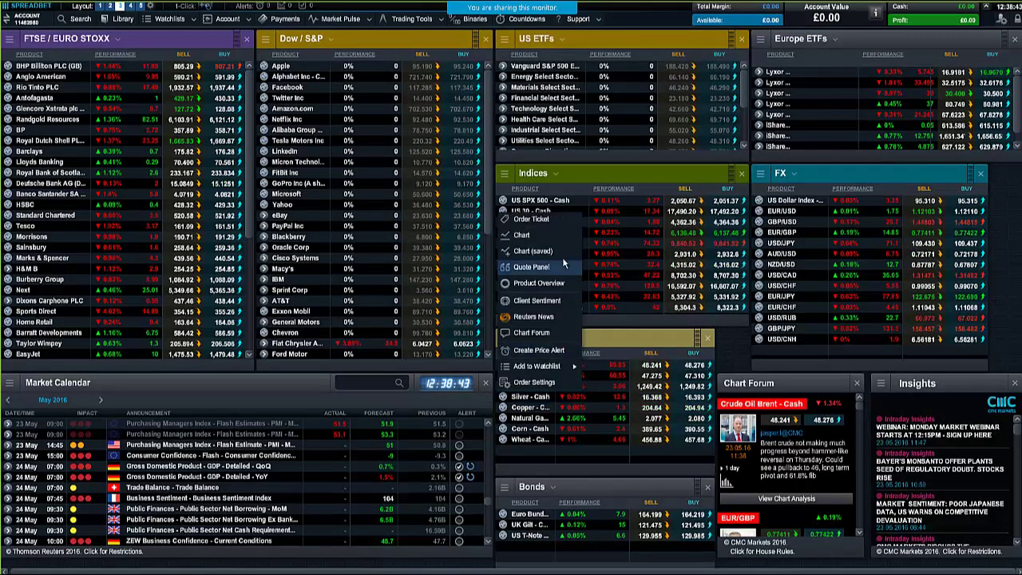
click(533, 251)
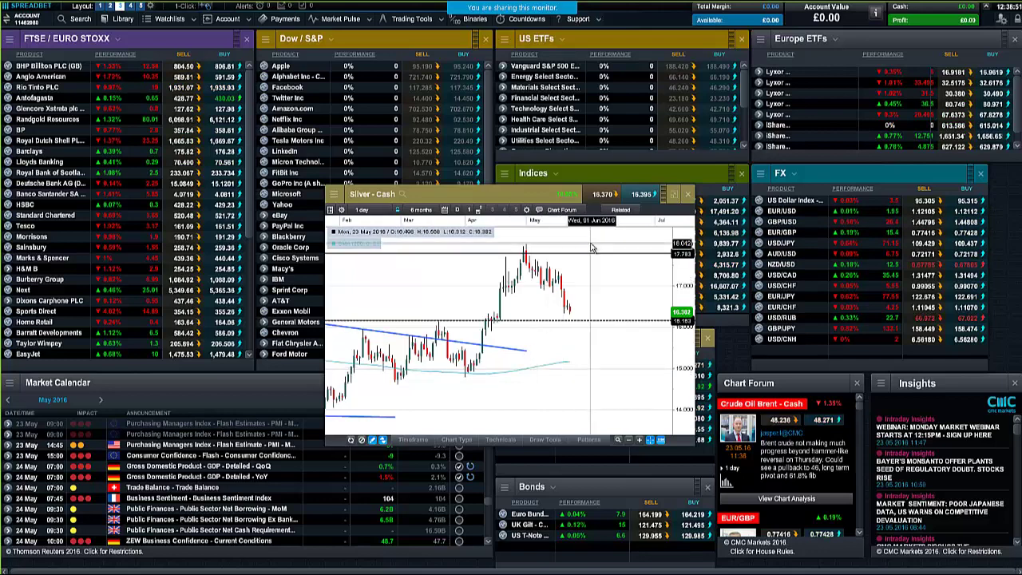
drag(696, 188, 869, 94)
click(848, 100)
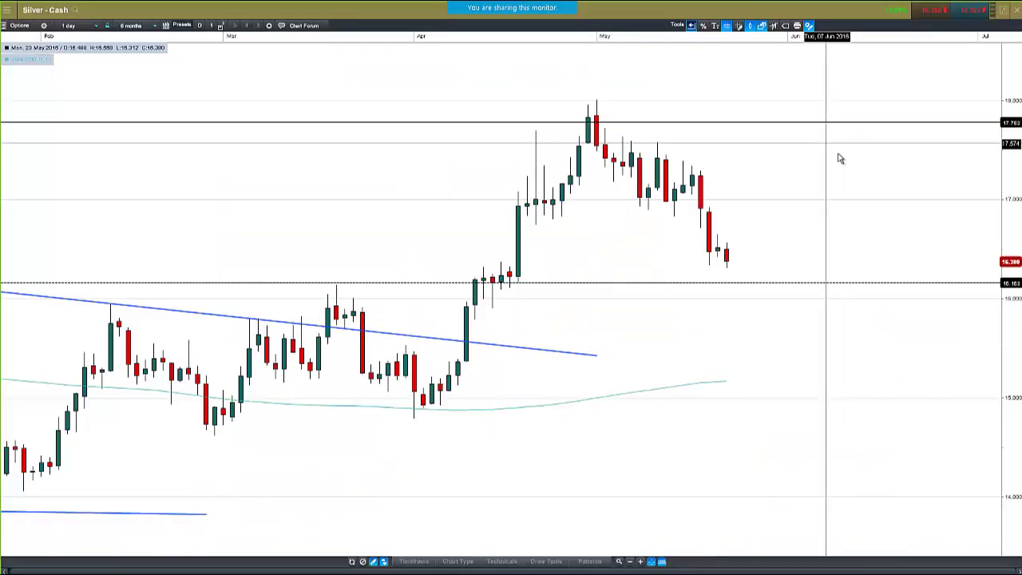
Switch the silver chart to the 1 week interval, covering price action from 2014 to 2016
click(72, 26)
click(73, 204)
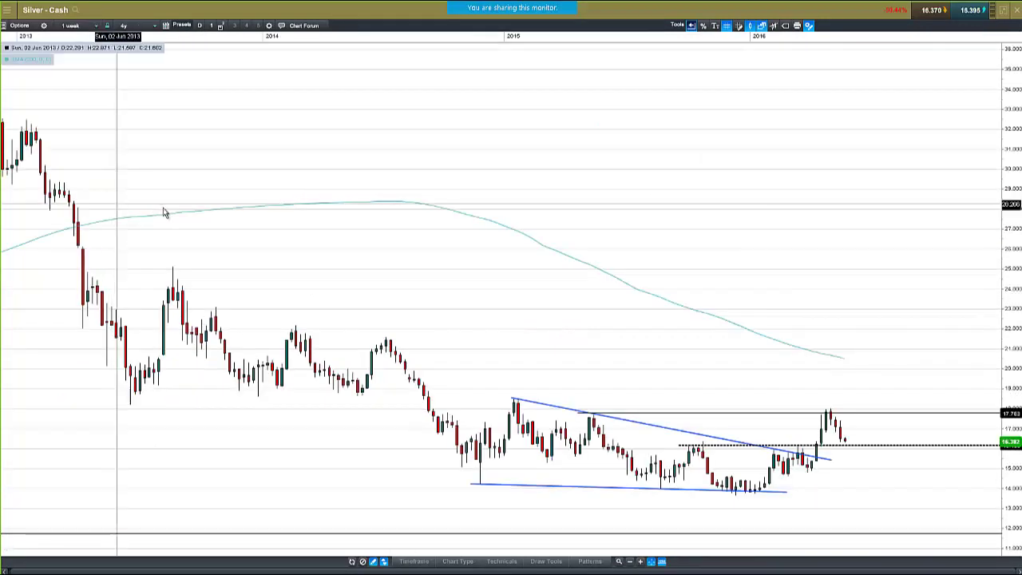
scroll(534, 327, up, 5)
scroll(534, 327, up, 1)
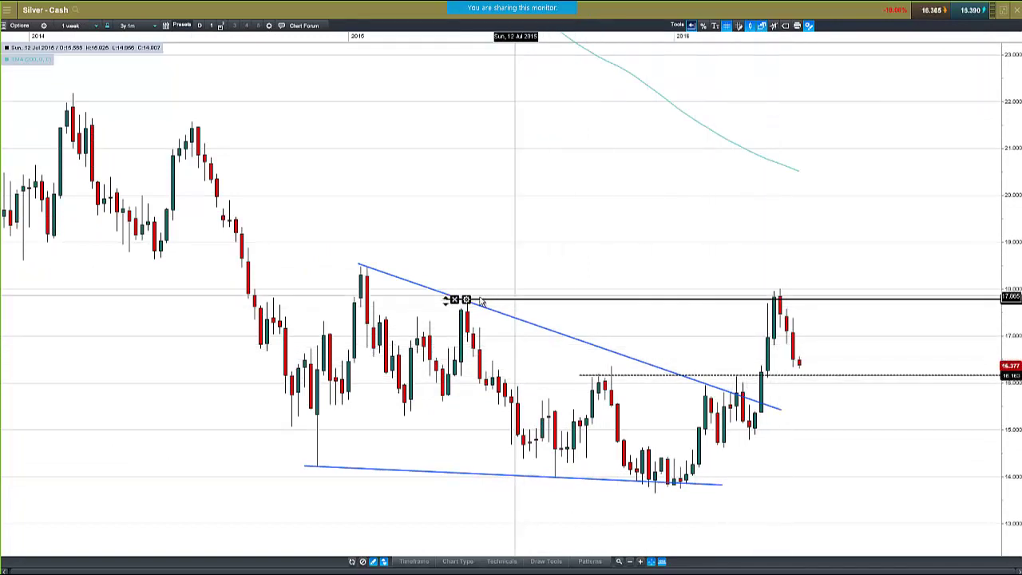
Examine silver's horizontal resistance from the May 2015 high, the falling blue trendline and the dotted support level, and close the chart
mouse_move(468, 301)
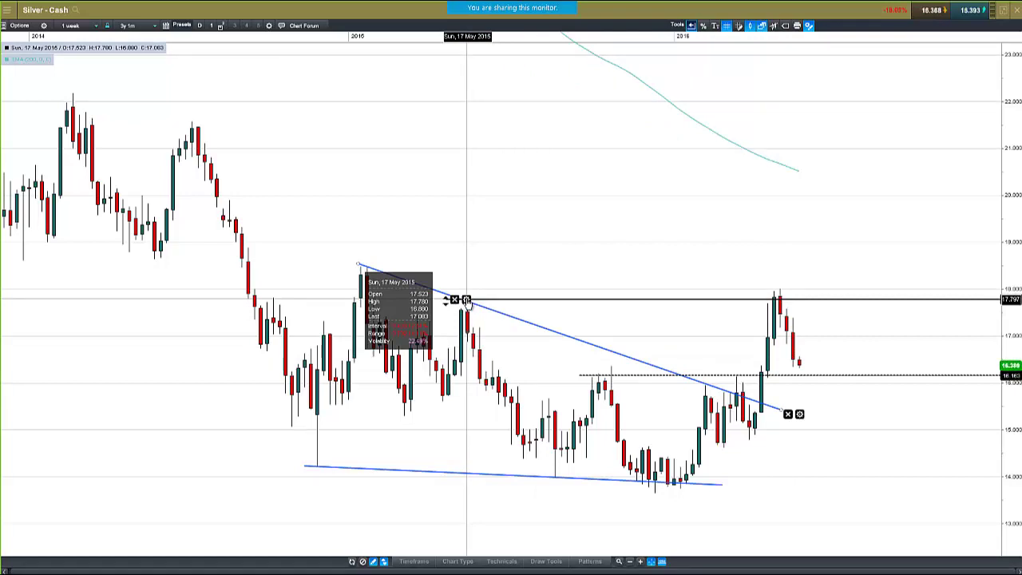
click(850, 310)
scroll(833, 381, up, 5)
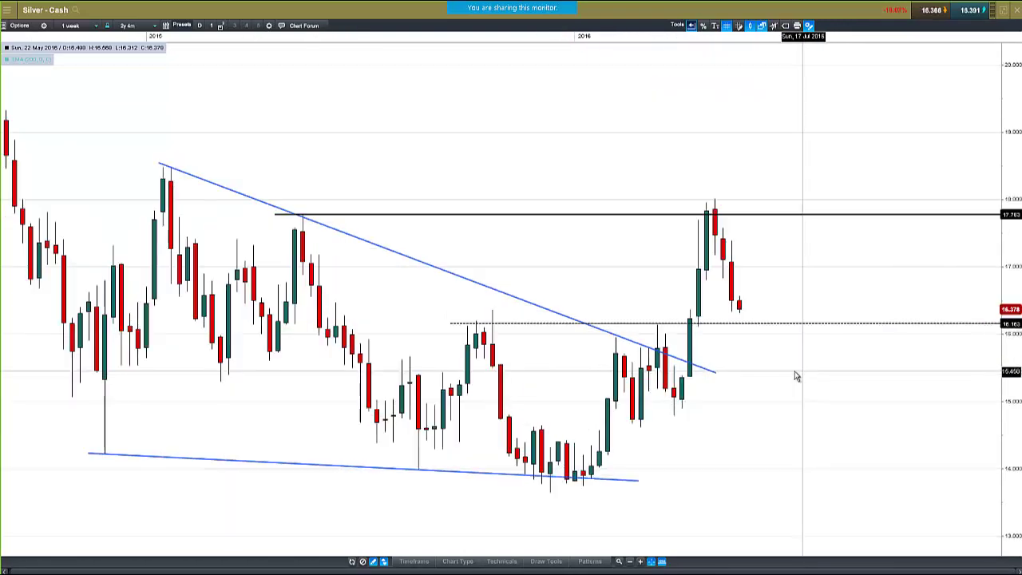
click(548, 325)
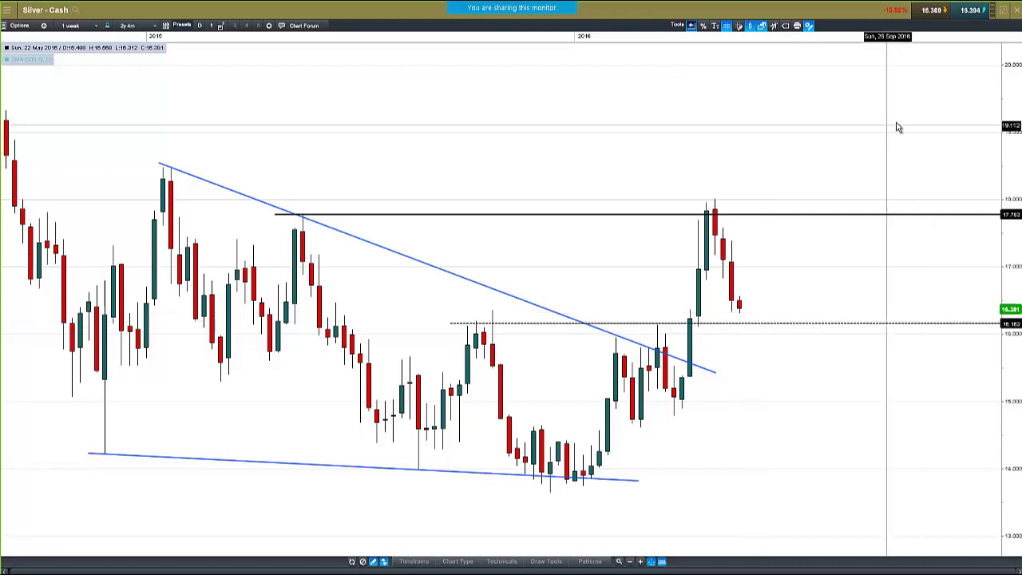
click(1015, 12)
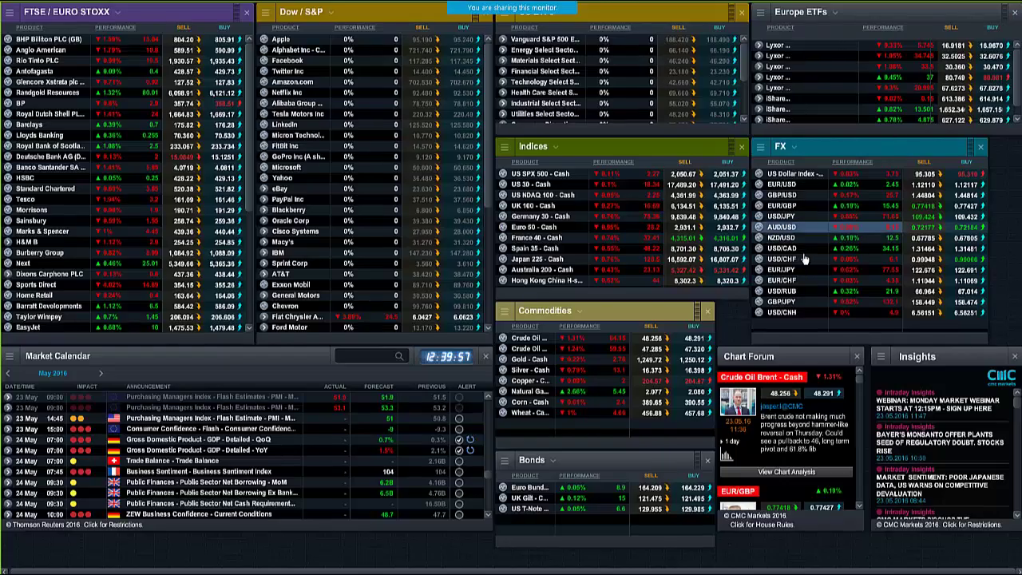